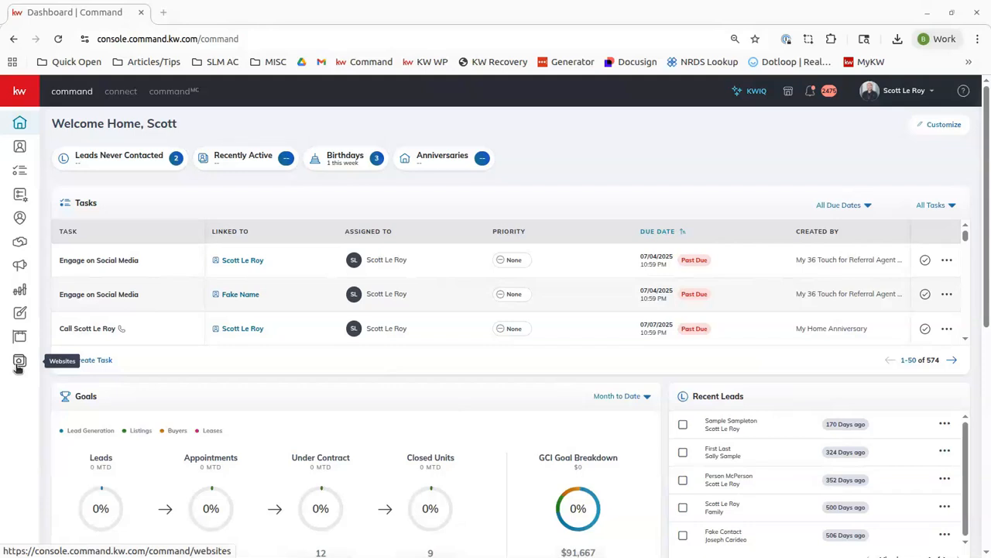
Step: Open the agent website in Expert Mode and start a new custom page
left_click(18, 362)
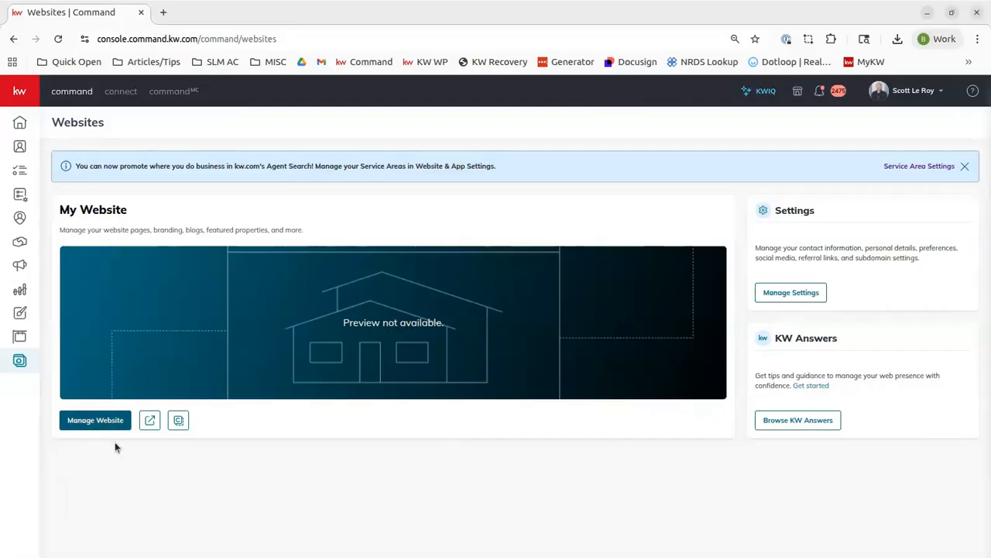
left_click(84, 419)
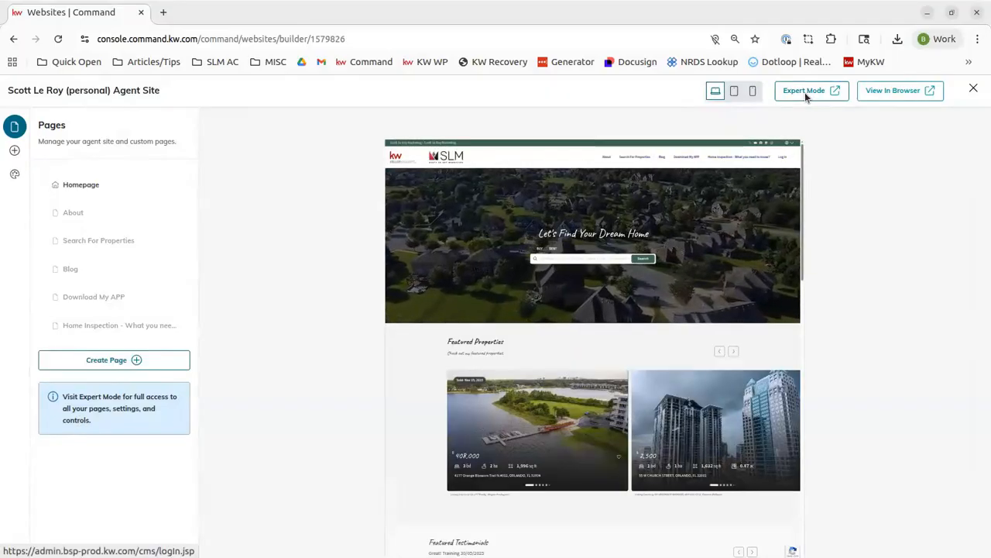
left_click(804, 91)
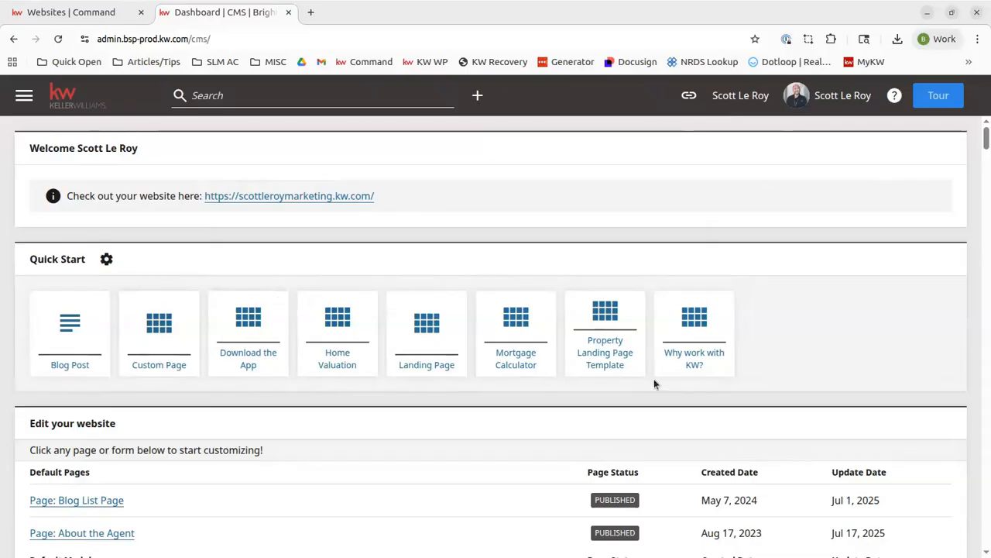
left_click(161, 349)
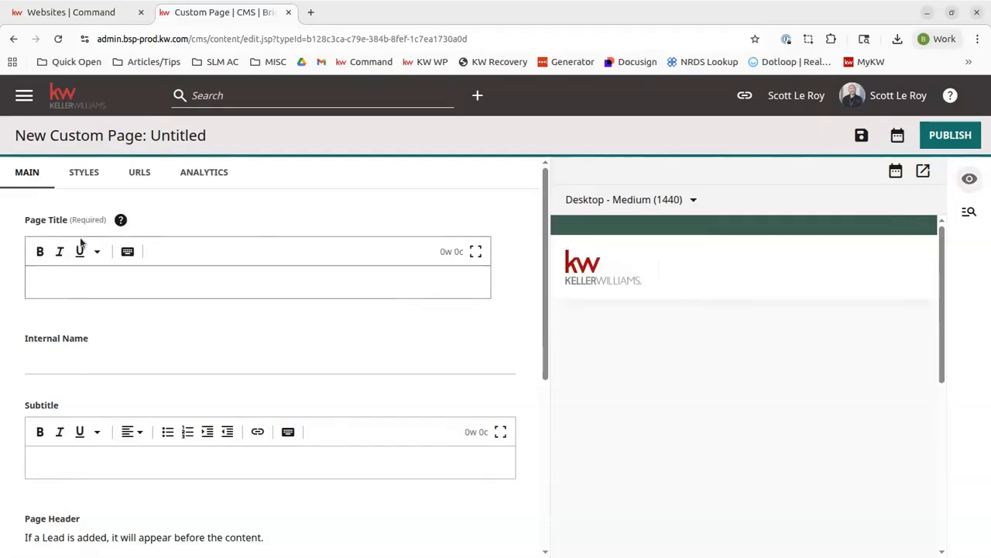
Step: Set the page title to Autumn in Real Estate
left_click(209, 281)
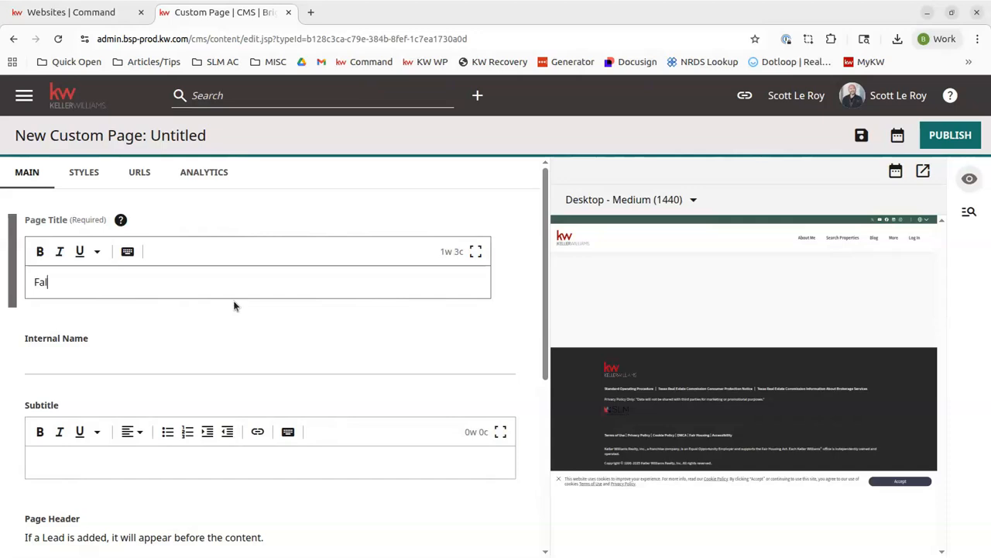
key("BackSpace")
key("BackSpace")
key("BackSpace")
key("BackSpace")
key("BackSpace")
key("BackSpace")
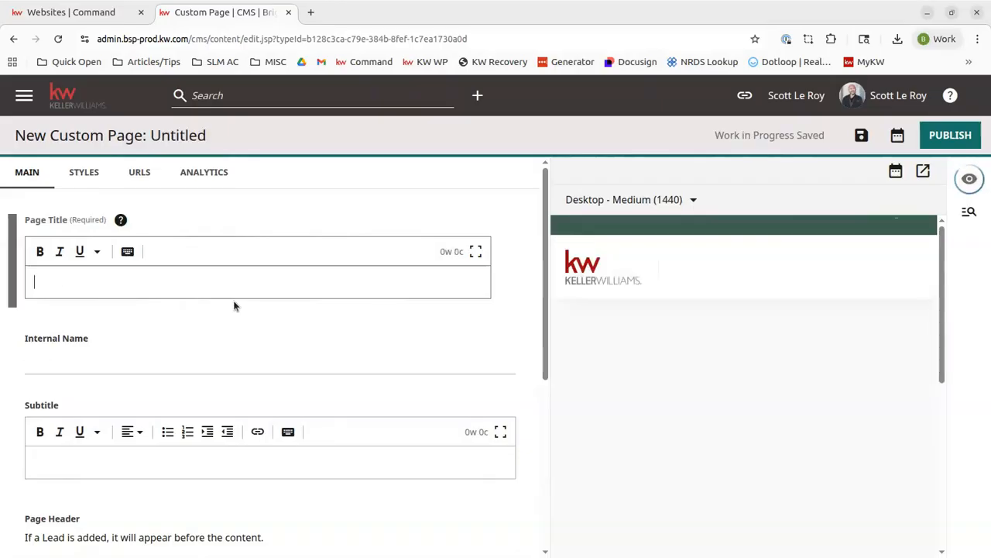
type("Fall in Real Estat")
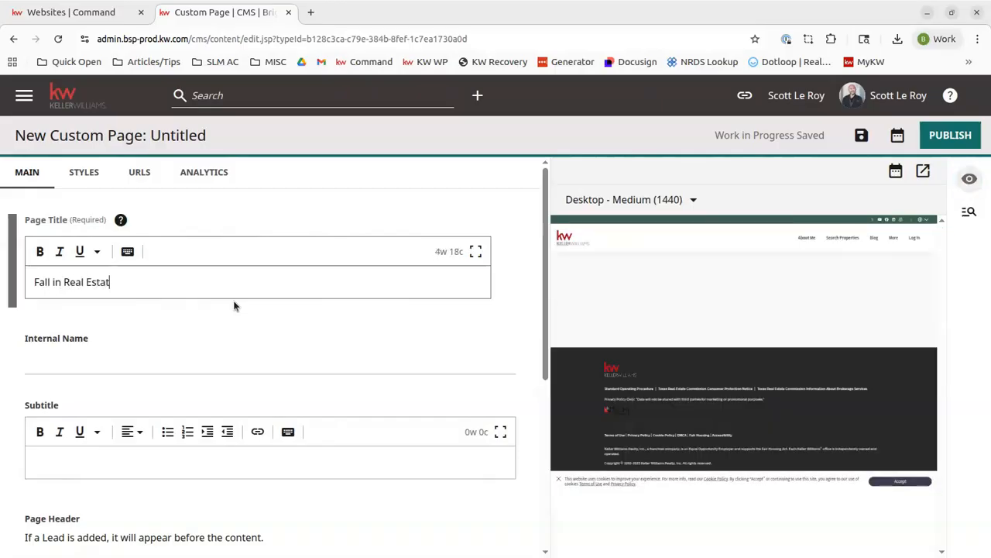
key("ctrl+Left")
key("ctrl+Left")
key("ctrl+Left")
key("ctrl+BackSpace")
type("Autumn")
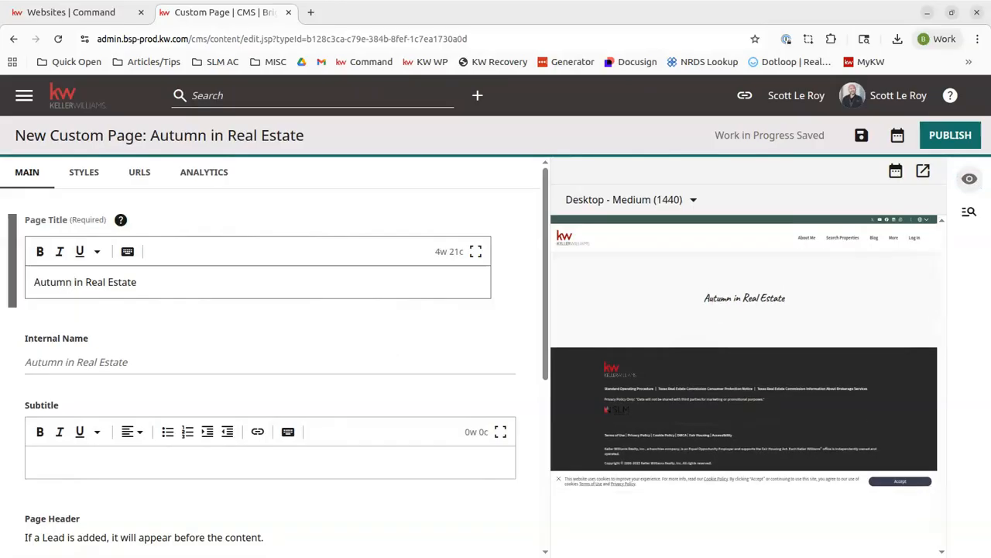
Step: Inspect the Internal Name field and open and close its help guide
left_click(69, 359)
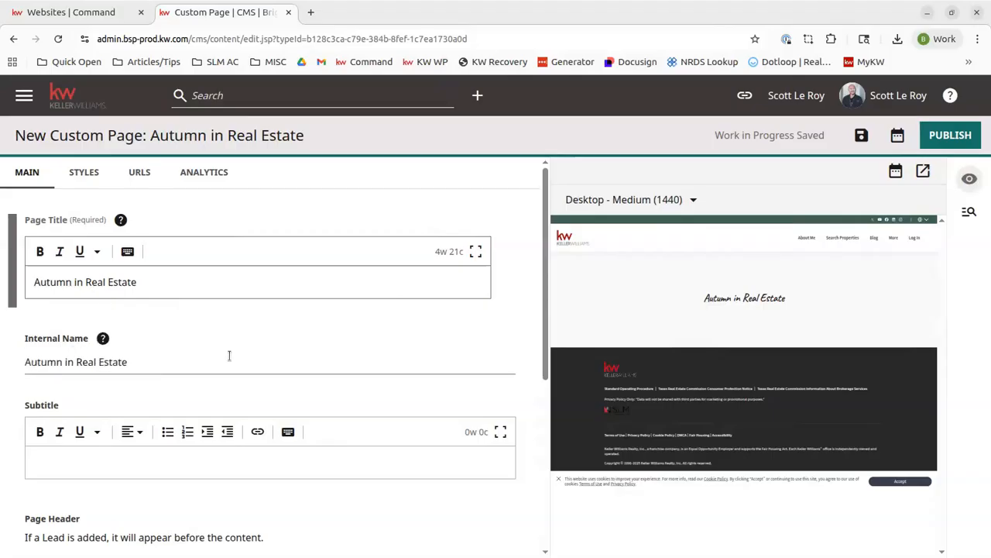
left_click(74, 282)
left_click(102, 338)
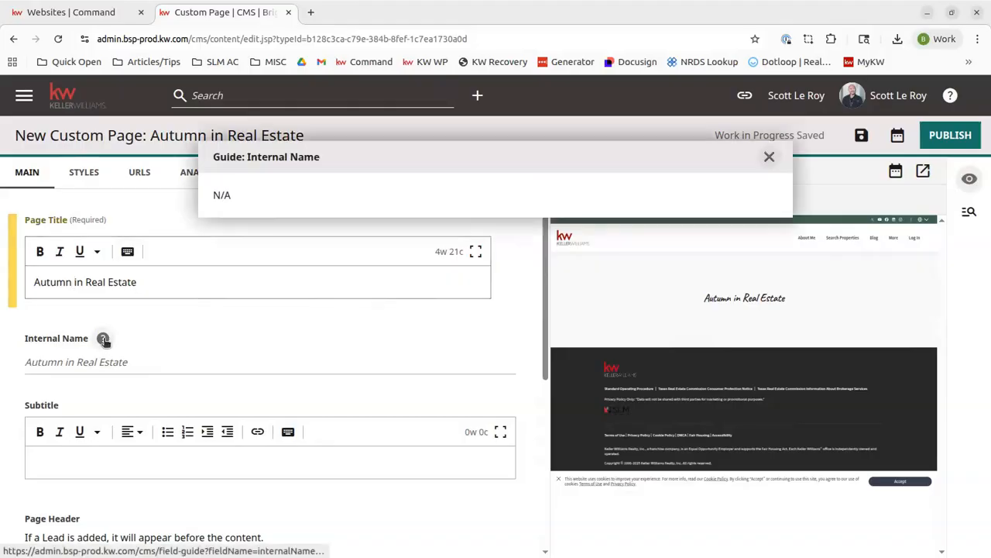
left_click(768, 158)
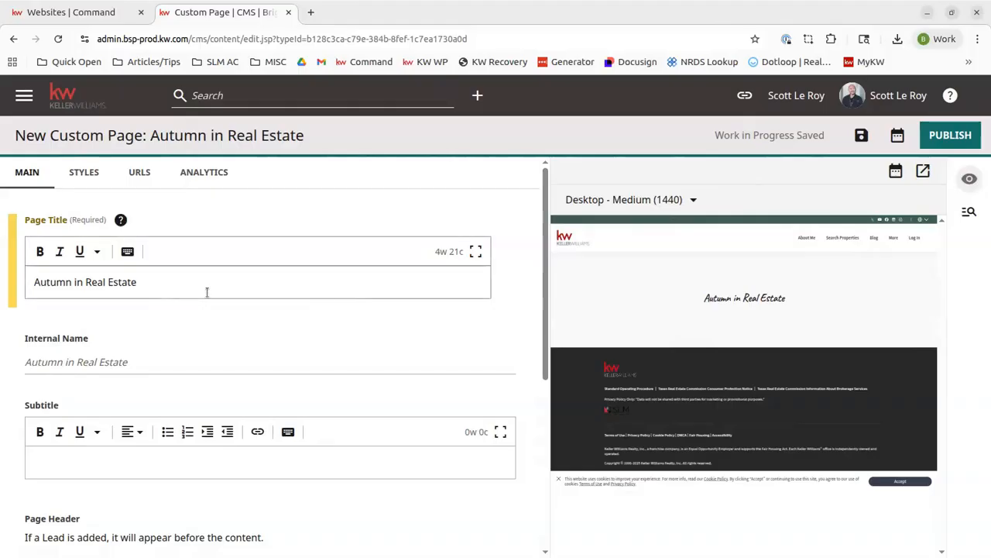
Step: Turn the page header's Hide Title option on and back off
scroll(206, 289, "down", 2)
left_click(112, 317)
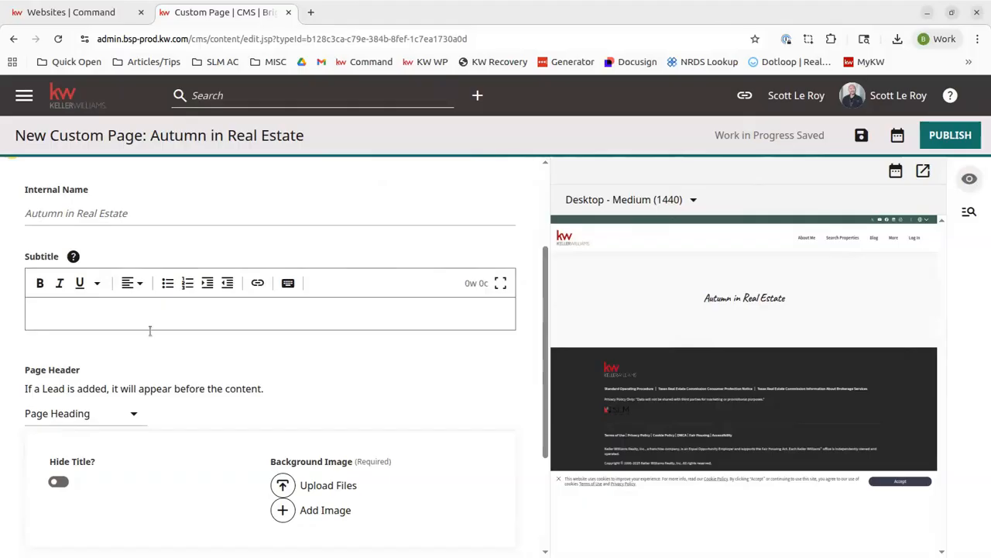
scroll(150, 331, "down", 2)
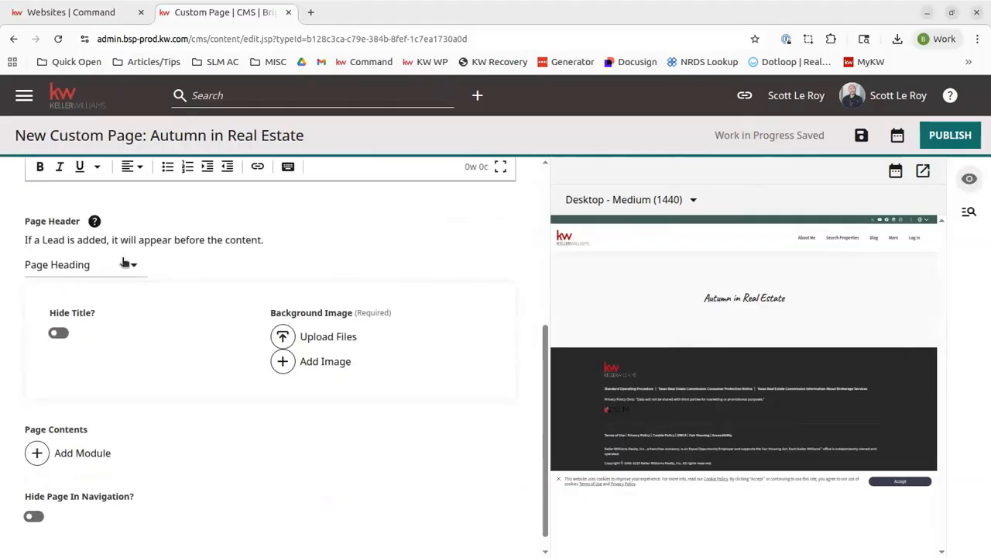
left_click(60, 333)
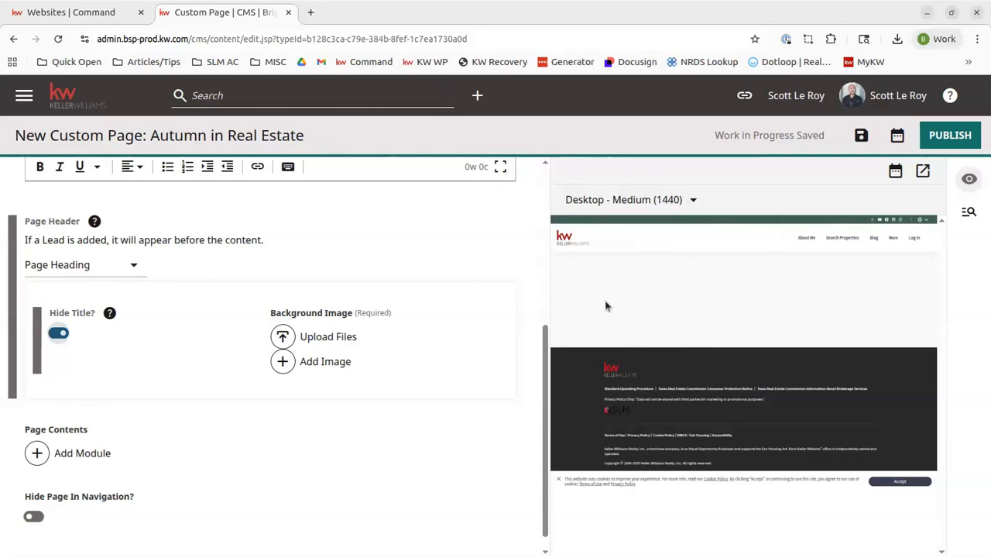
left_click(58, 332)
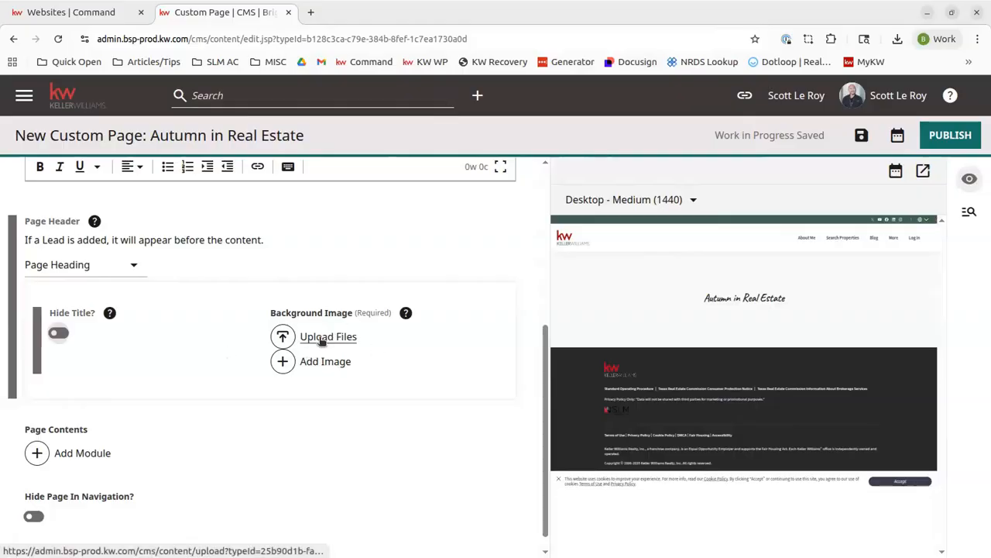
Step: Add a background image entry to the page header and open the image library without choosing an image
left_click(296, 366)
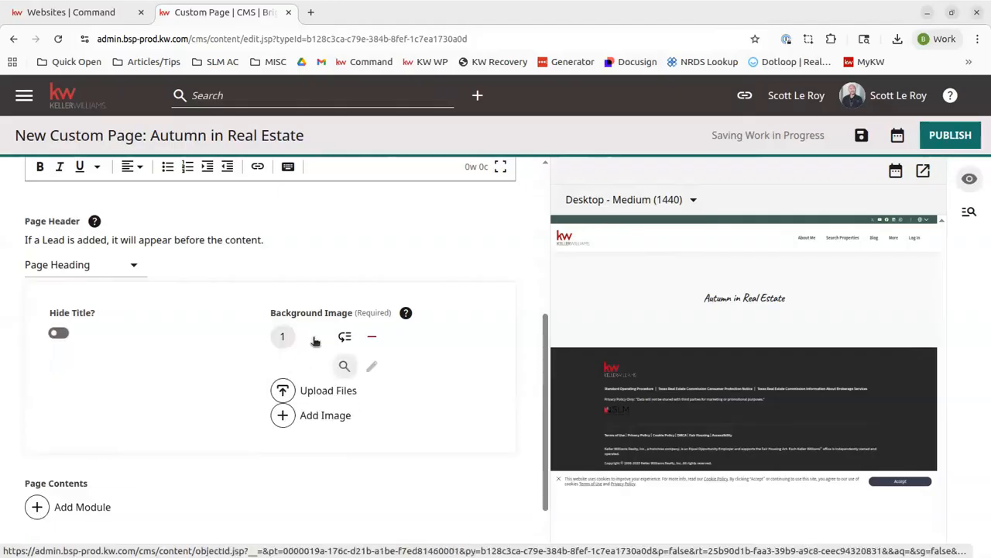
left_click(344, 337)
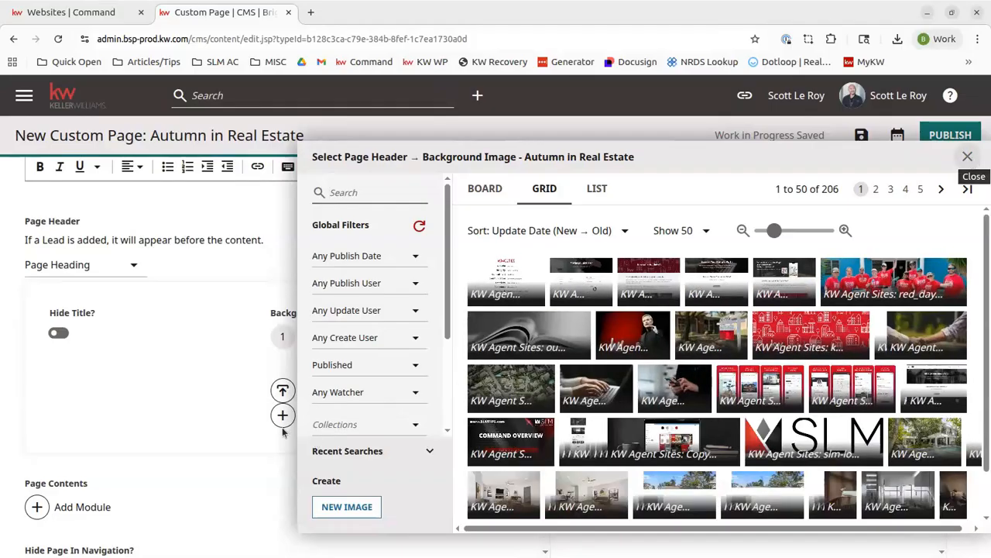
left_click(970, 158)
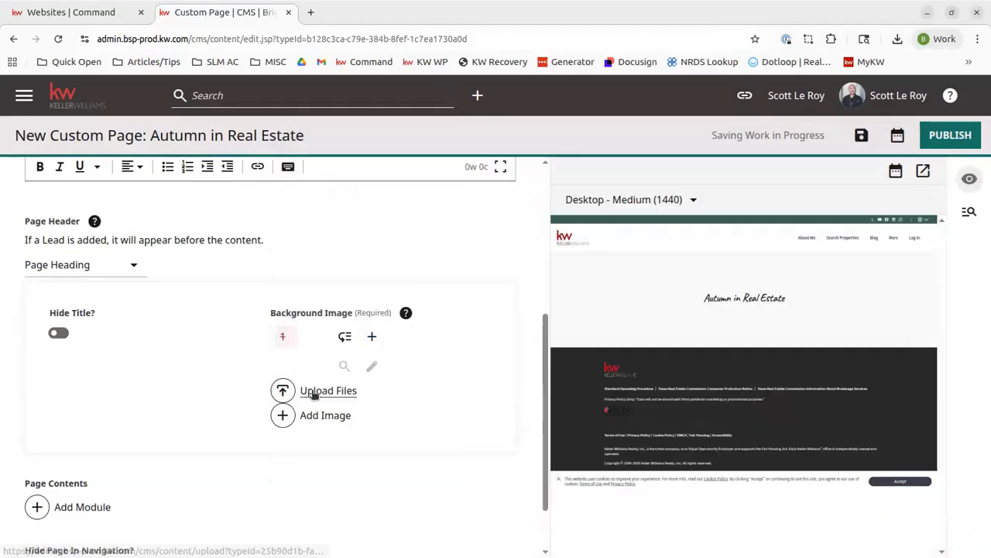
Step: Upload pexels-daejeung-2734512.jpg from Downloads/SLM as the header background image and refresh the preview
left_click(311, 391)
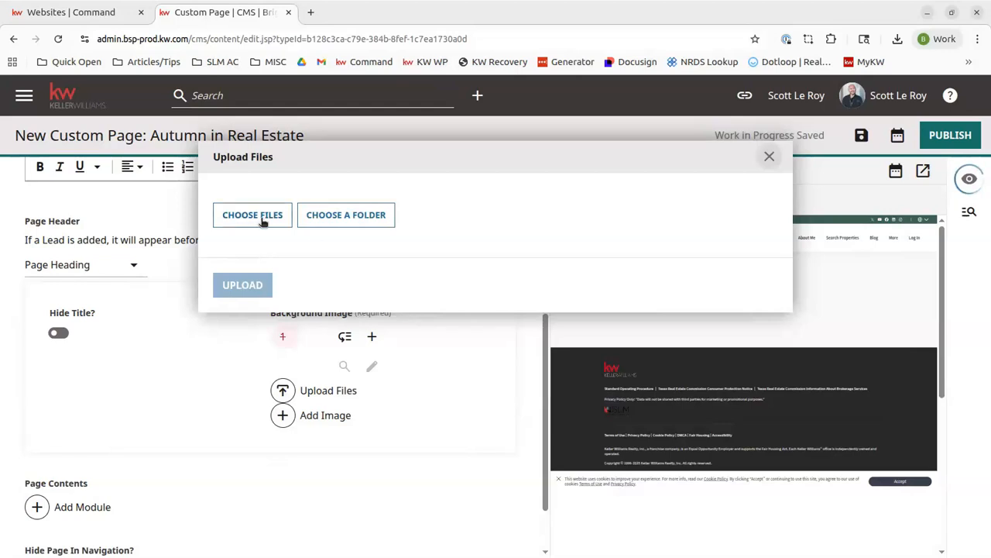
left_click(262, 222)
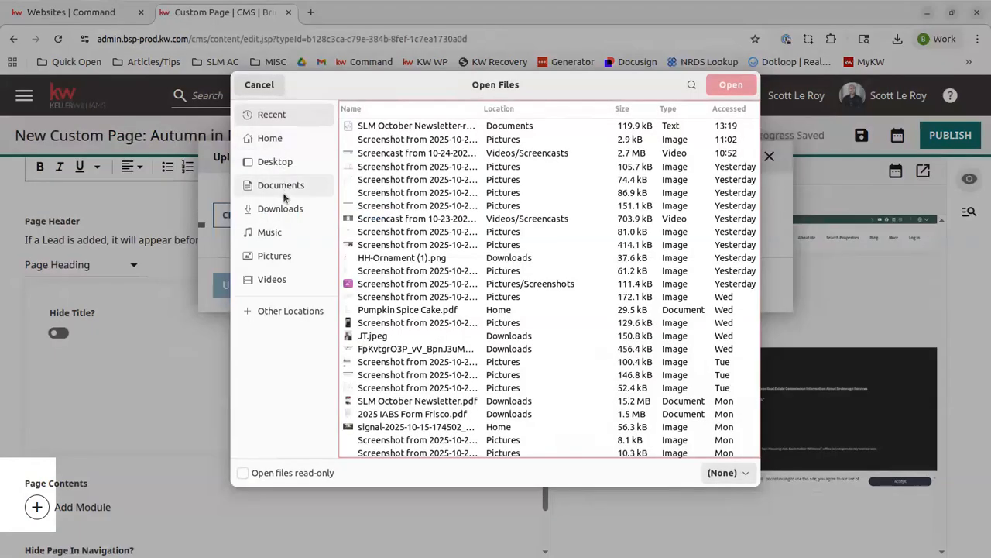
left_click(281, 208)
double_click(390, 154)
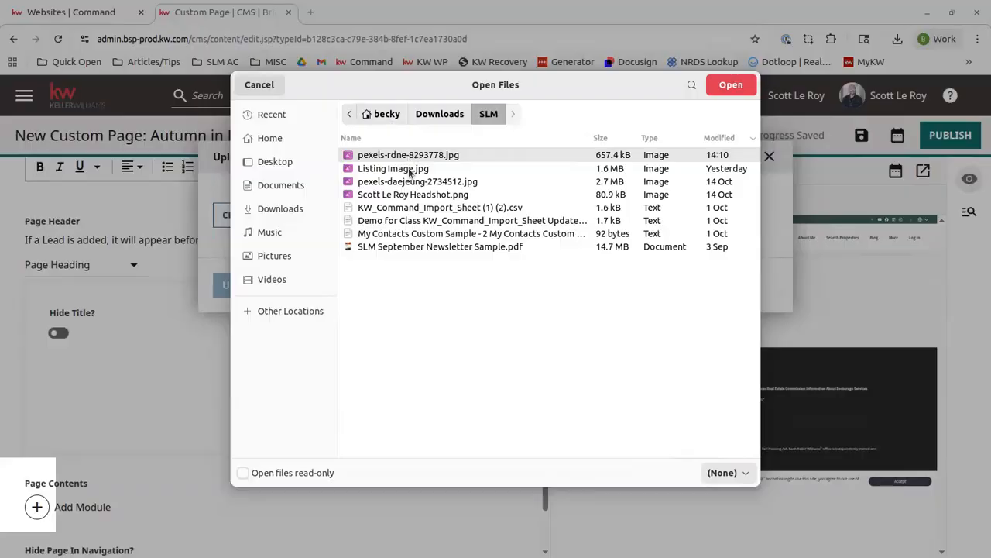
left_click(465, 183)
left_click(731, 84)
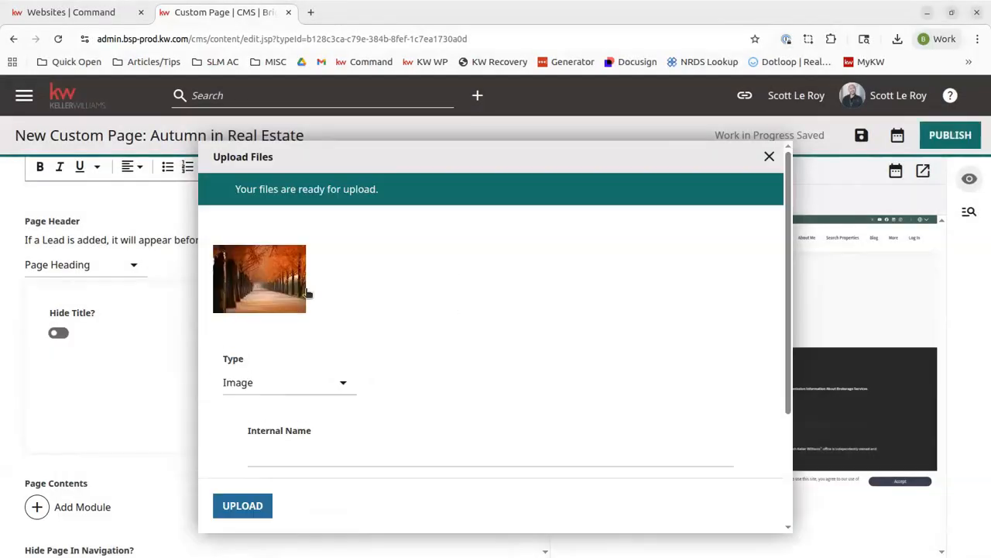
left_click(243, 506)
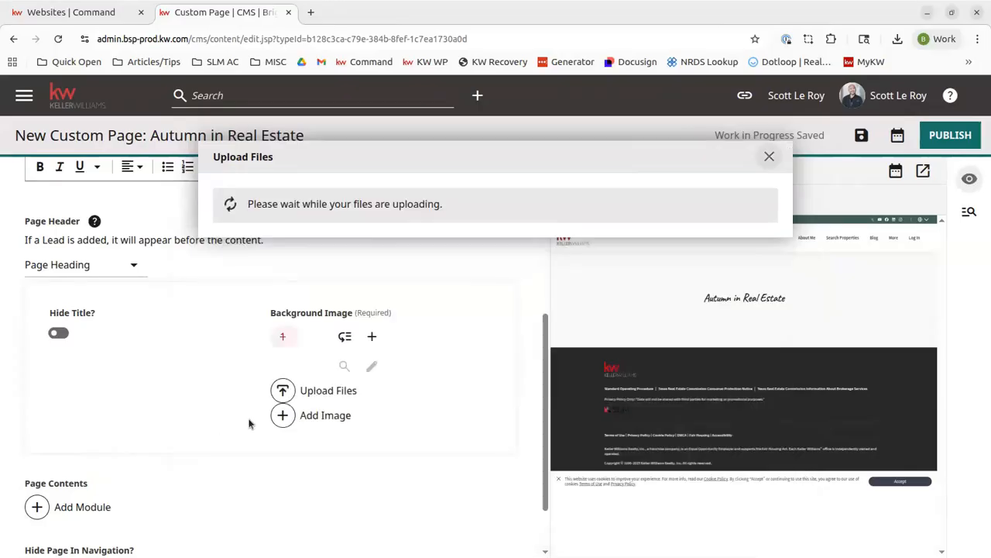
scroll(257, 416, "down", 3)
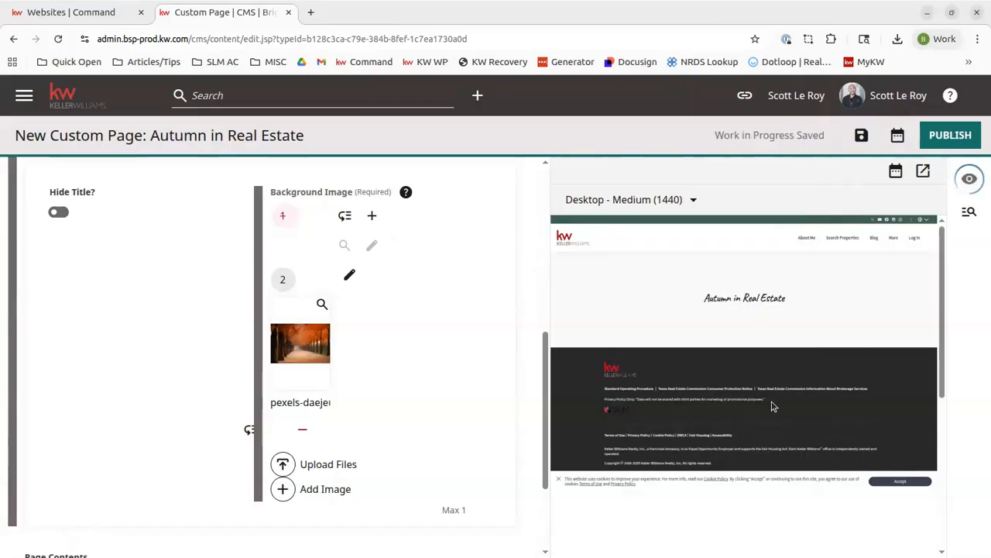
left_click(969, 178)
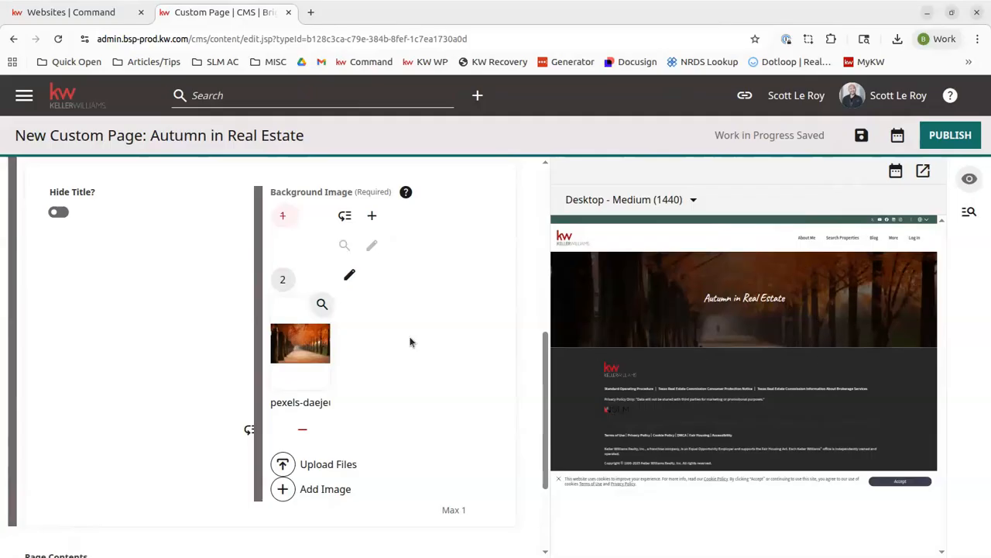
Step: Add a Rich Text Module to the page contents
scroll(174, 398, "down", 1)
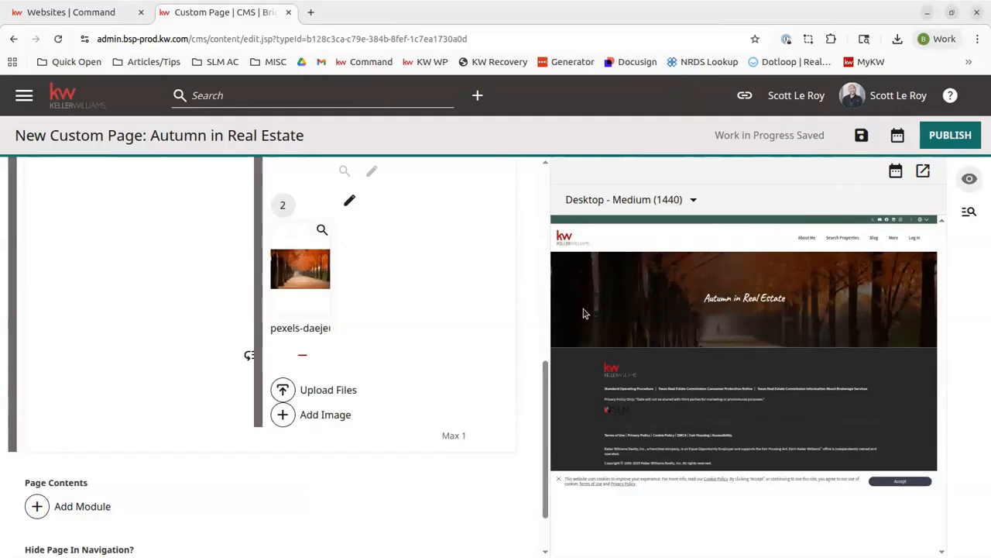
scroll(414, 305, "down", 1)
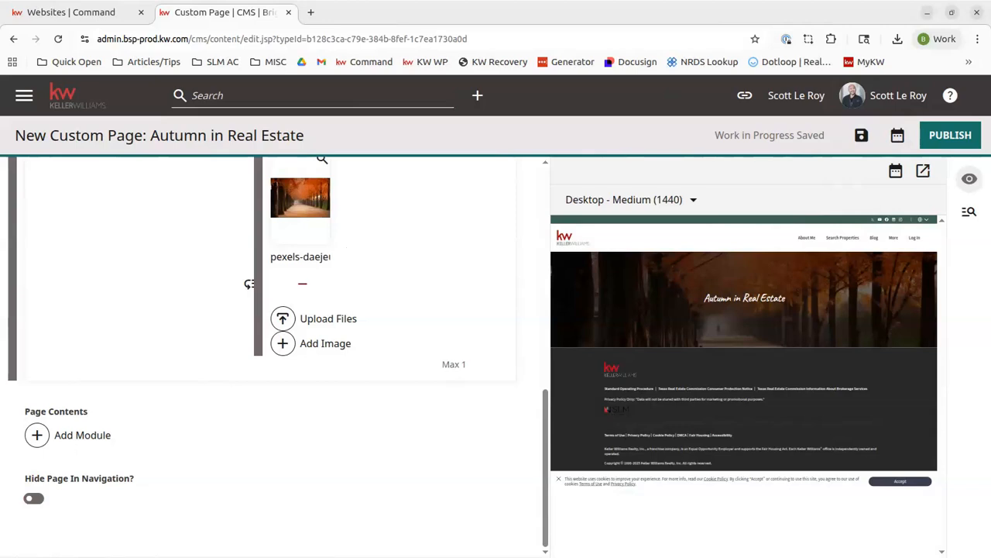
left_click(94, 436)
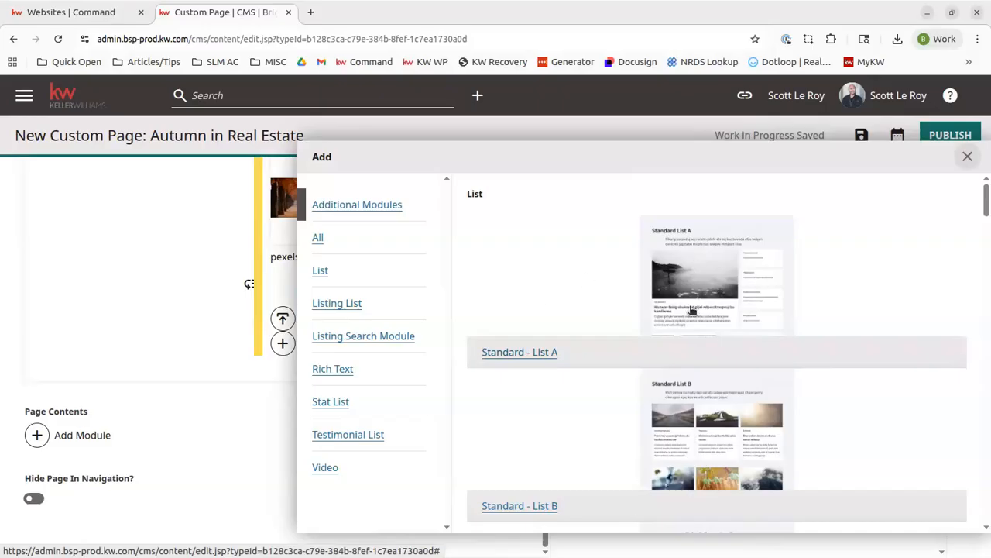
scroll(692, 309, "down", 2)
scroll(699, 270, "down", 6)
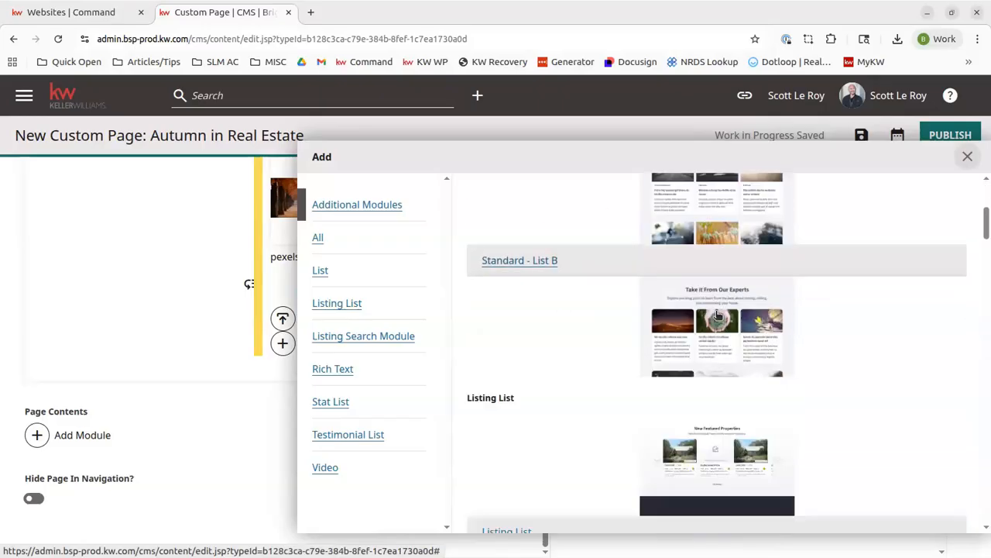
scroll(679, 392, "down", 11)
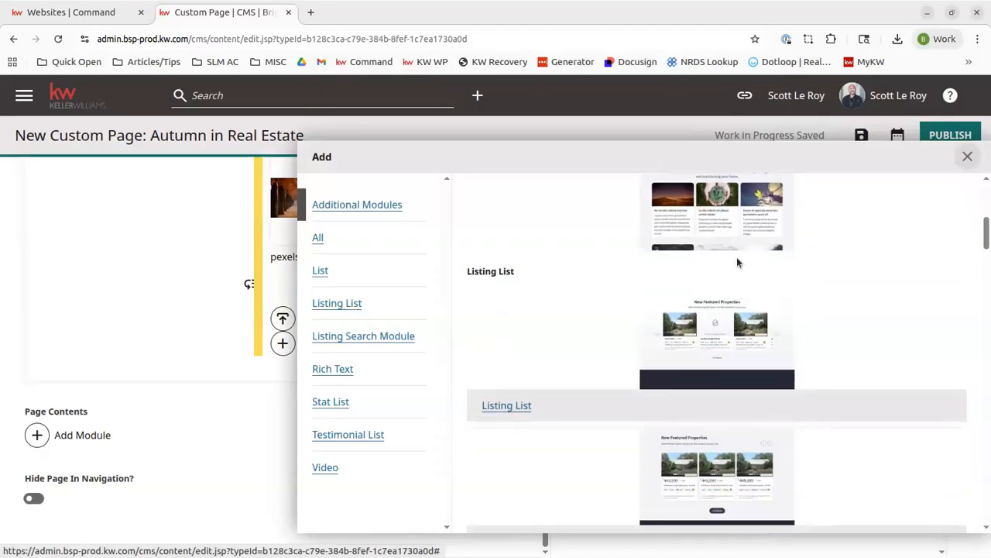
scroll(666, 256, "down", 2)
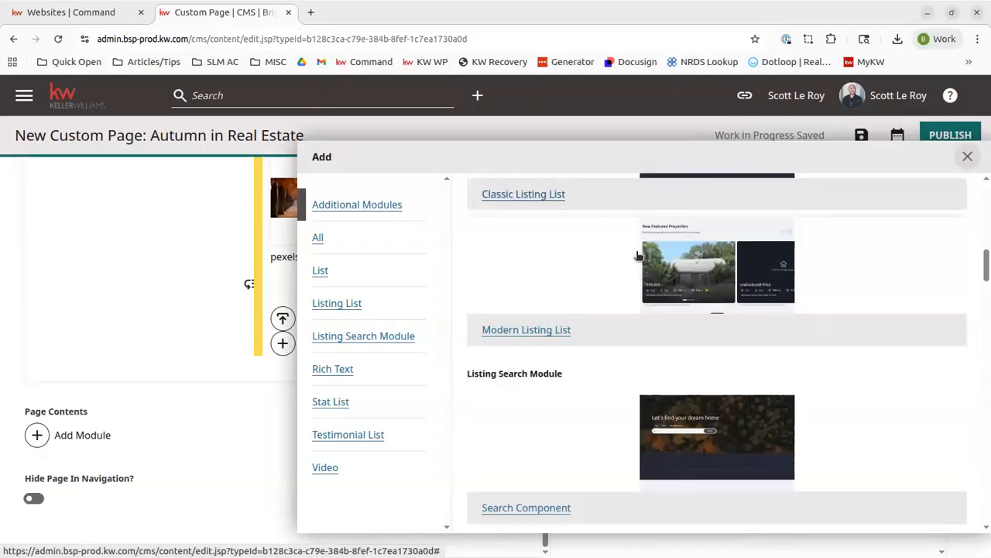
scroll(555, 303, "down", 2)
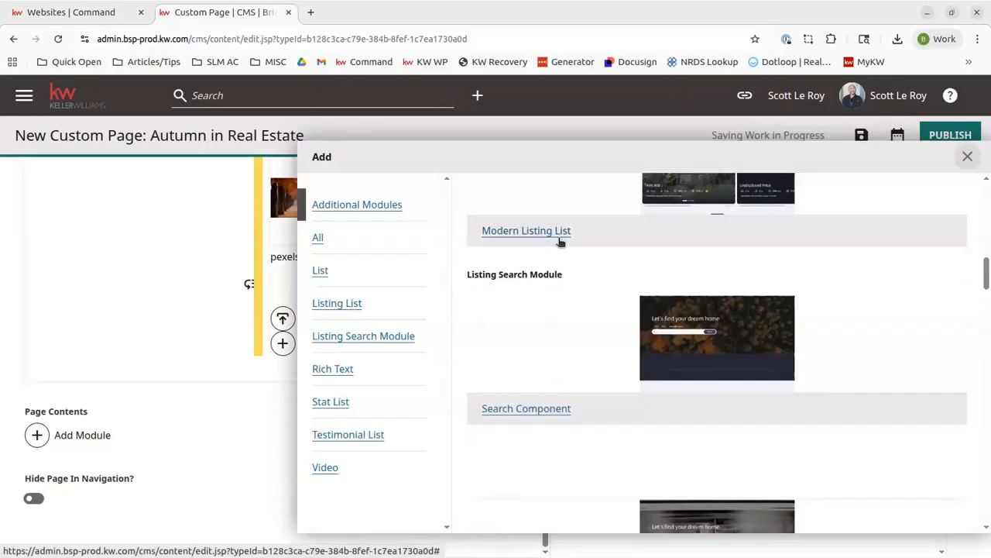
scroll(615, 256, "down", 2)
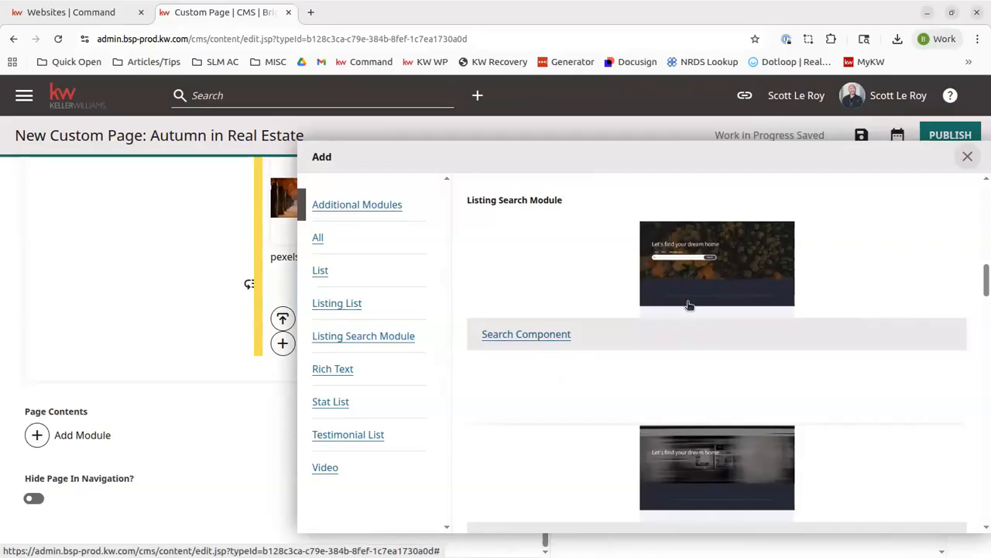
scroll(689, 305, "down", 6)
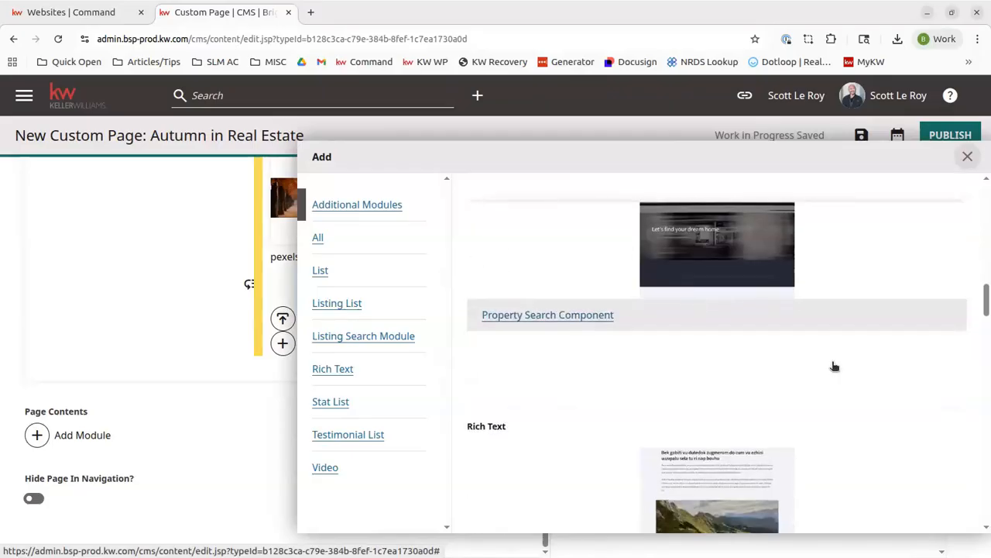
scroll(549, 336, "down", 4)
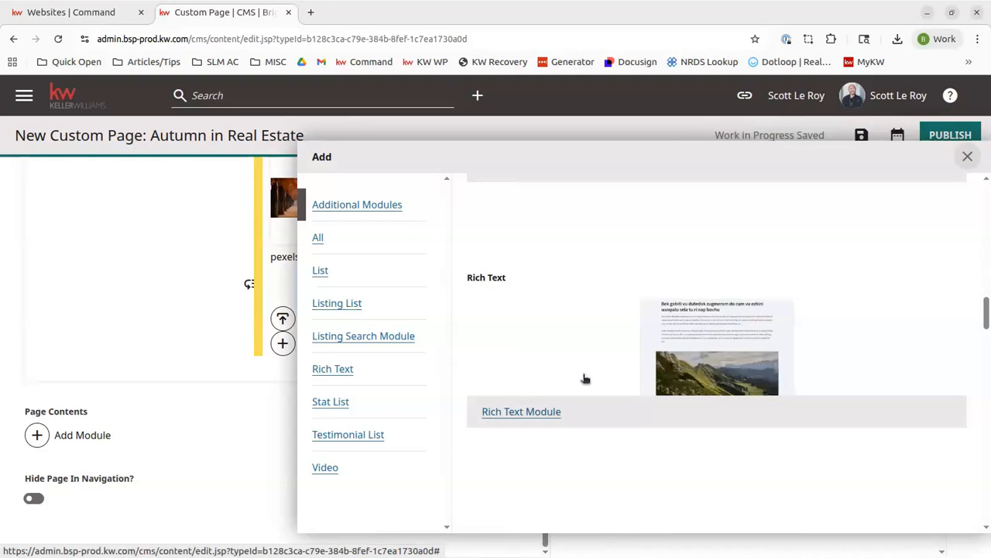
left_click(536, 413)
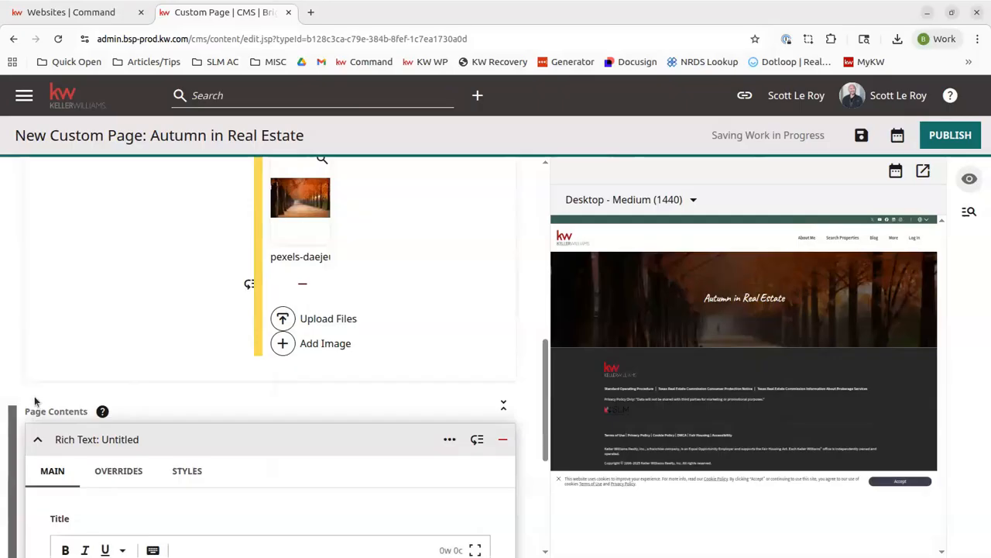
Step: Set the rich text module's title to "Let's get started!" and refresh the preview
scroll(33, 400, "down", 5)
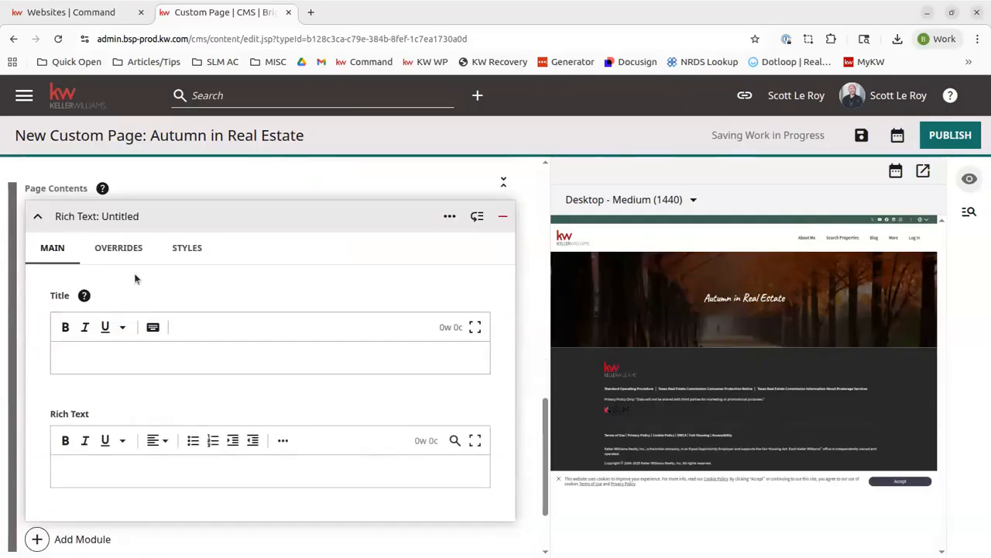
left_click(161, 359)
type("Let's get started!")
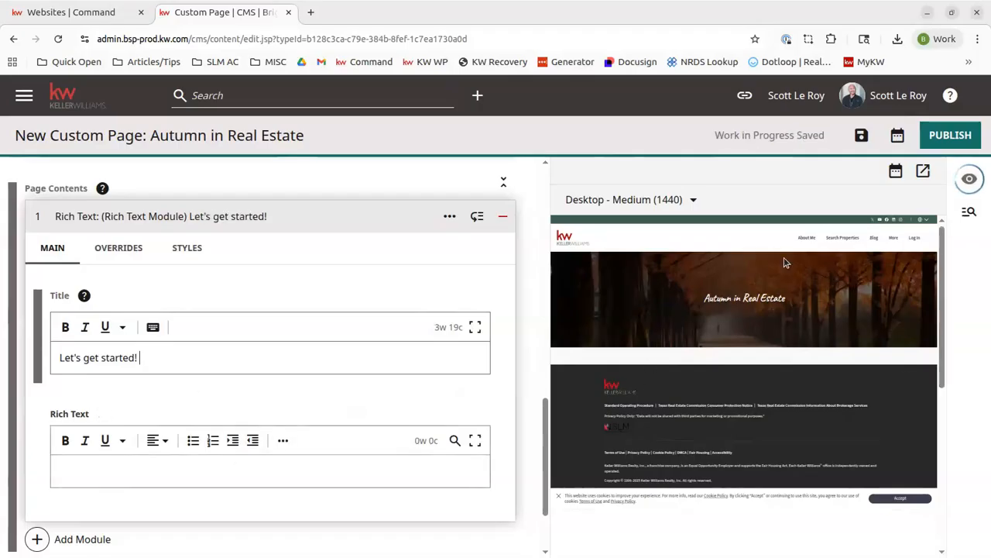
left_click(967, 177)
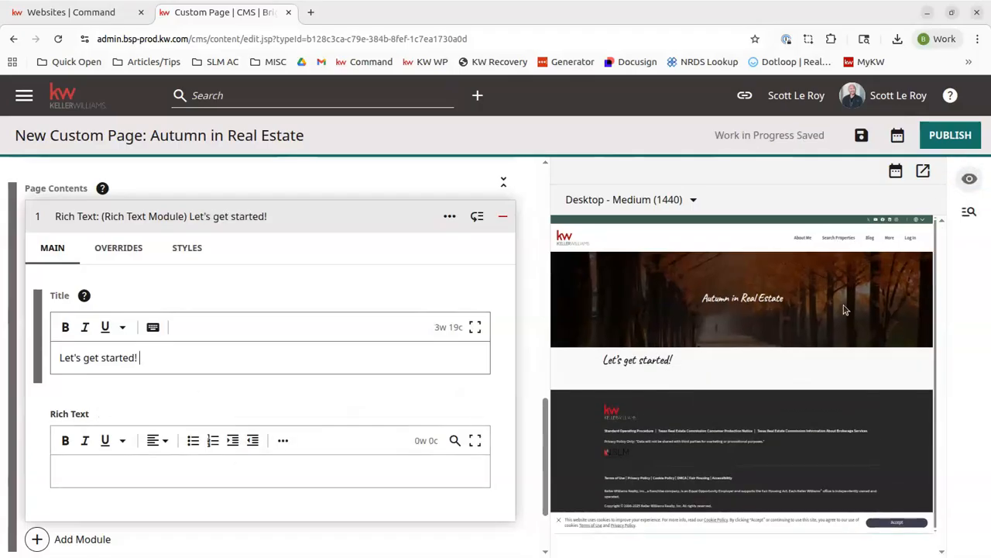
Step: Enter the body text "Welcome to our page! Let's talk about Real Estate in Autumn!" followed by two new lines
scroll(106, 389, "down", 2)
left_click(81, 362)
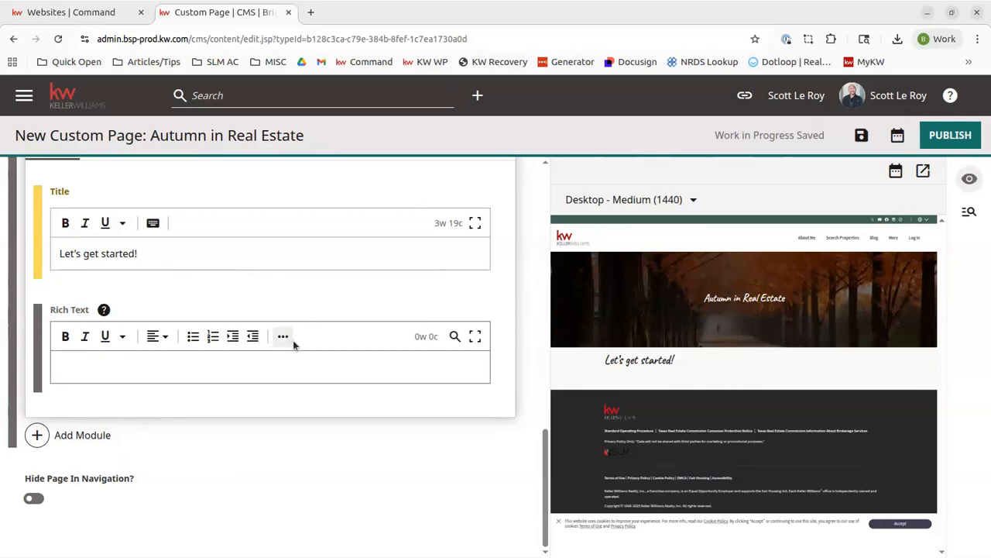
type("Welcome to our page!")
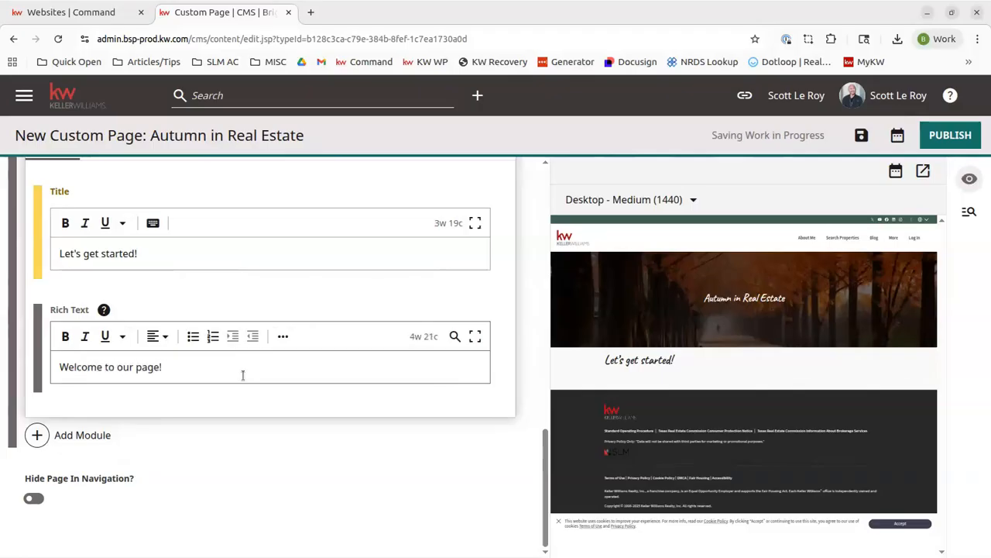
type(" Let's talk")
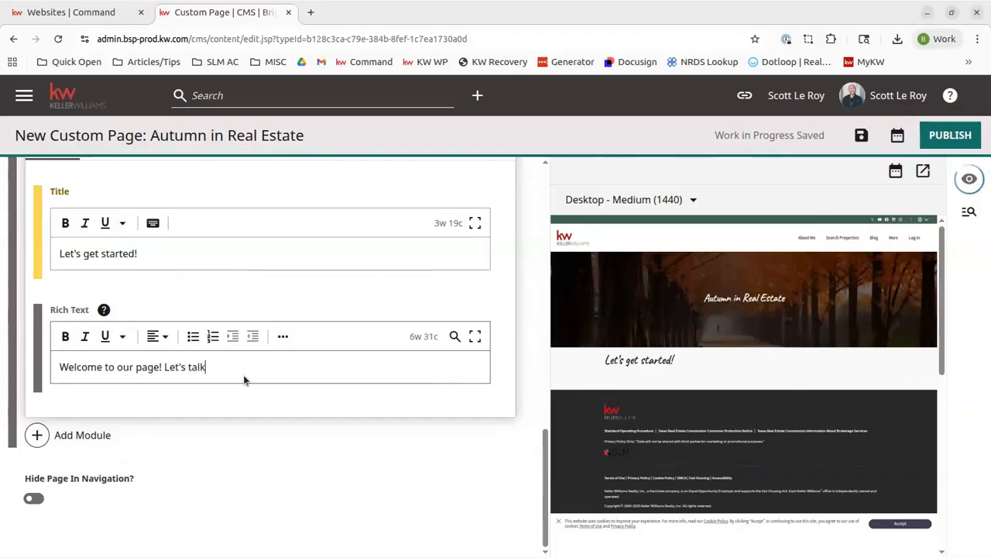
type(" about Real Estate in Autumn!")
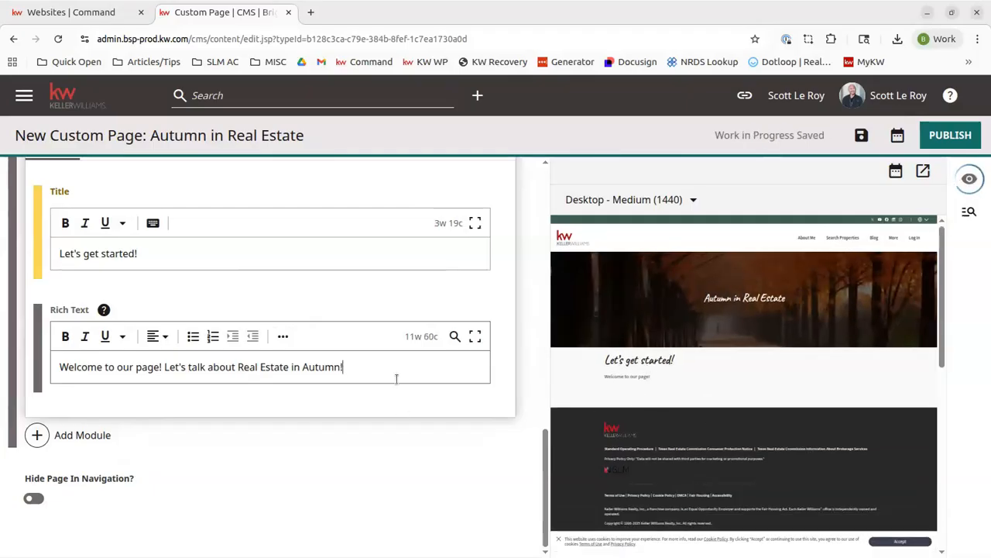
key("Return")
key("Return")
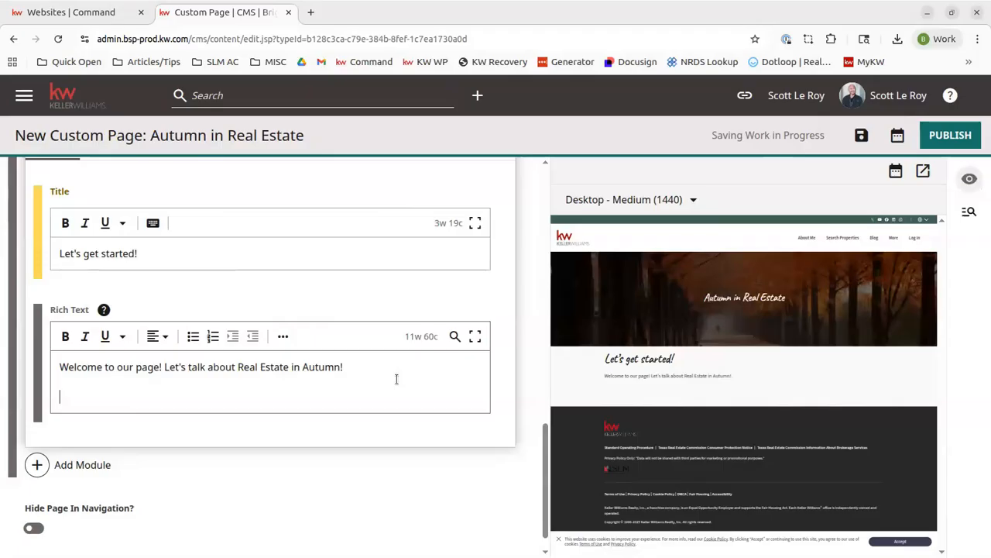
Step: Start adding an image to the rich text body and open its file upload
left_click(284, 338)
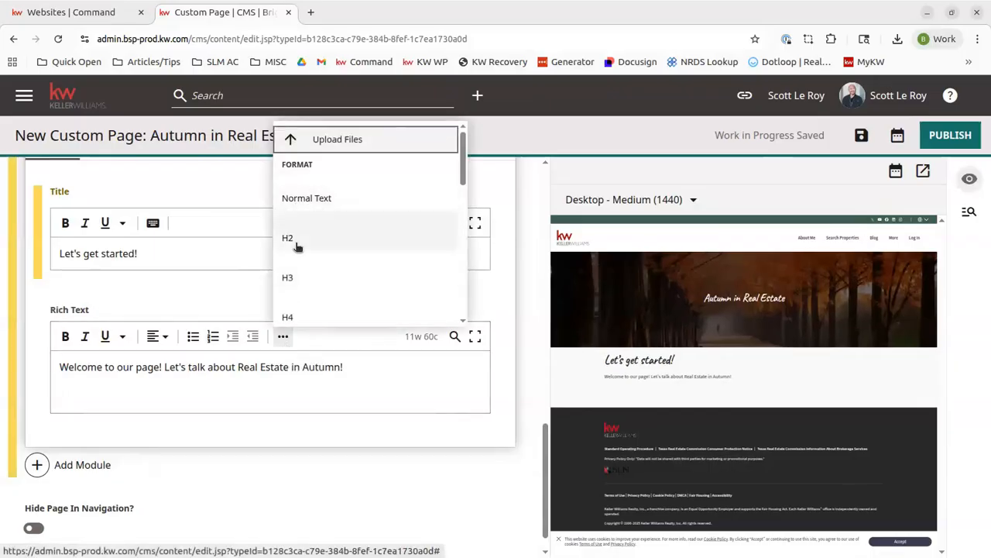
scroll(319, 221, "down", 3)
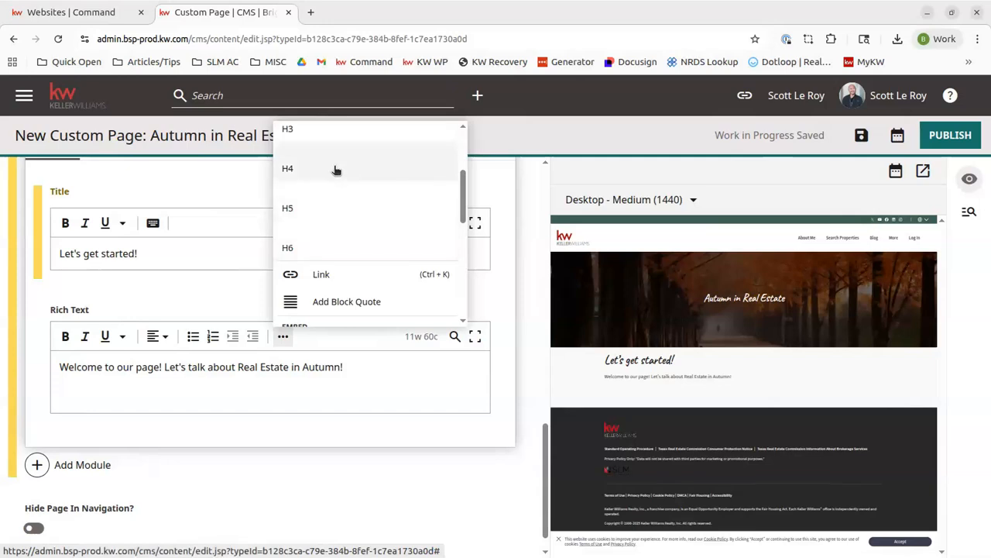
scroll(325, 225, "down", 1)
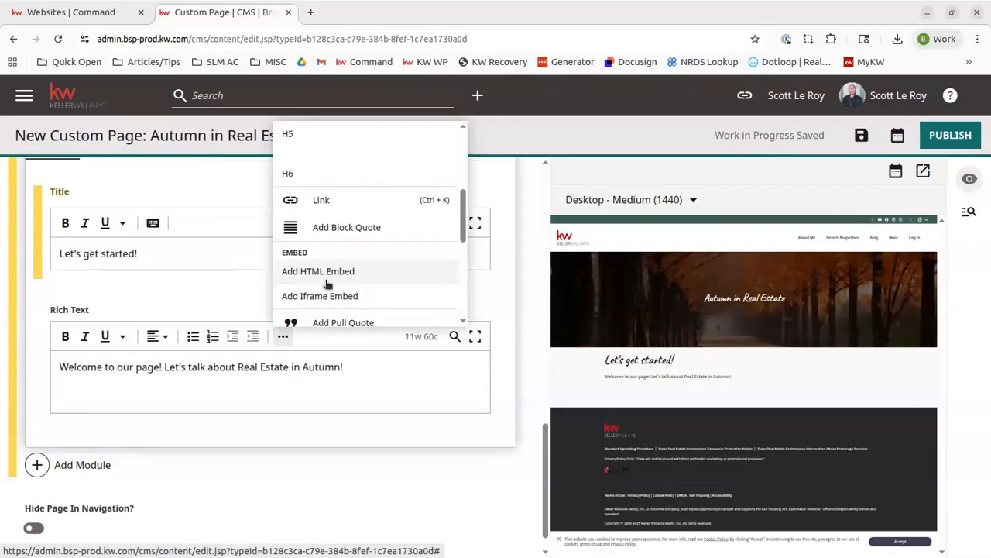
scroll(340, 285, "down", 2)
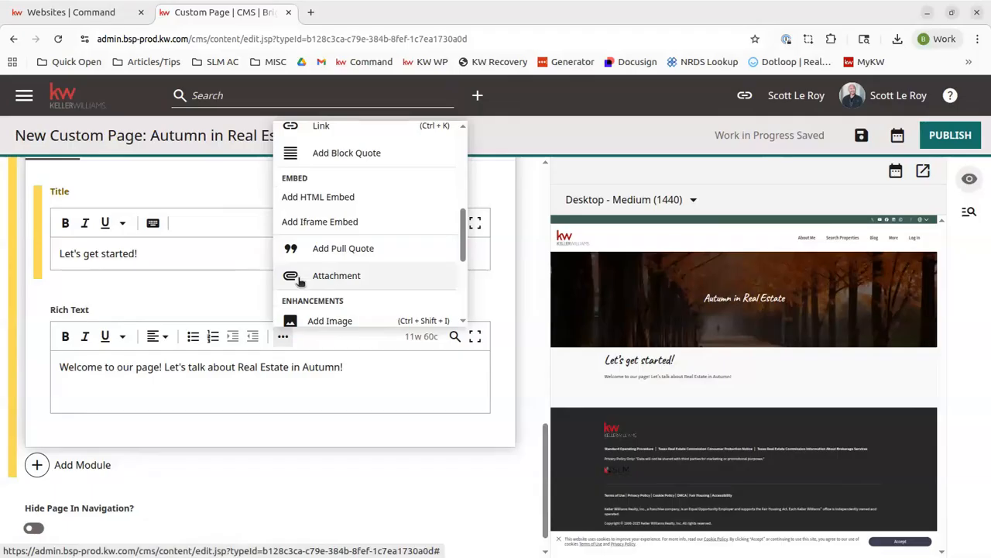
scroll(344, 276, "down", 3)
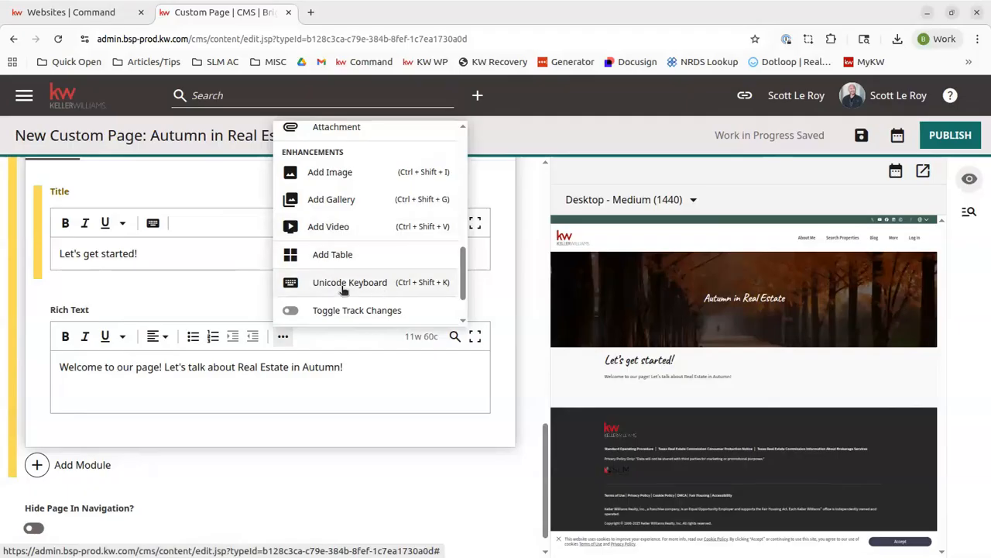
scroll(327, 180, "down", 1)
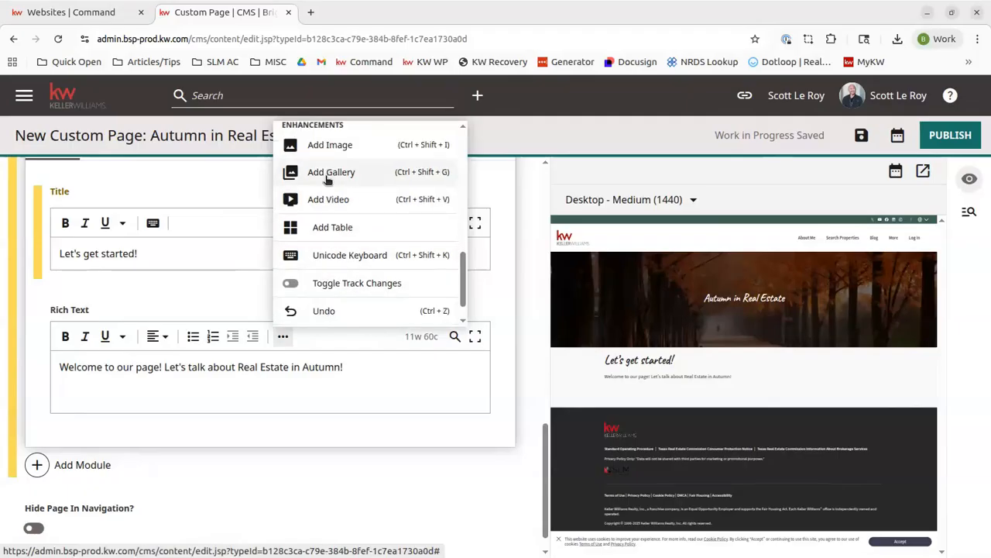
left_click(332, 145)
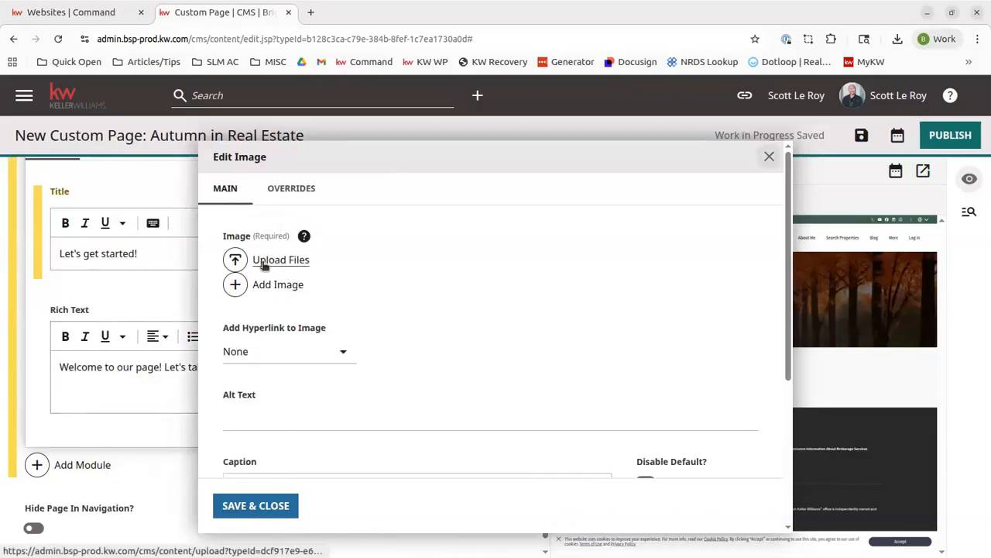
left_click(237, 261)
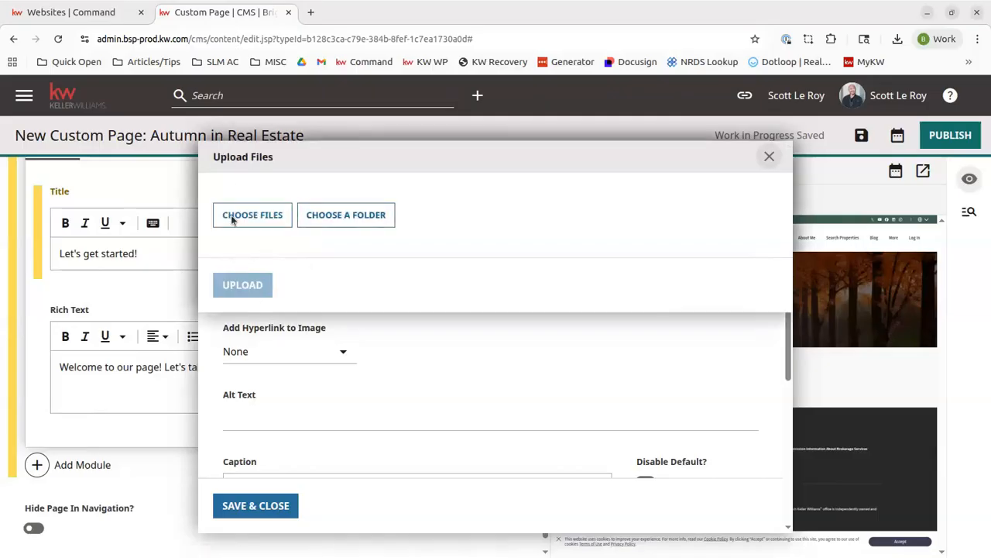
left_click(334, 214)
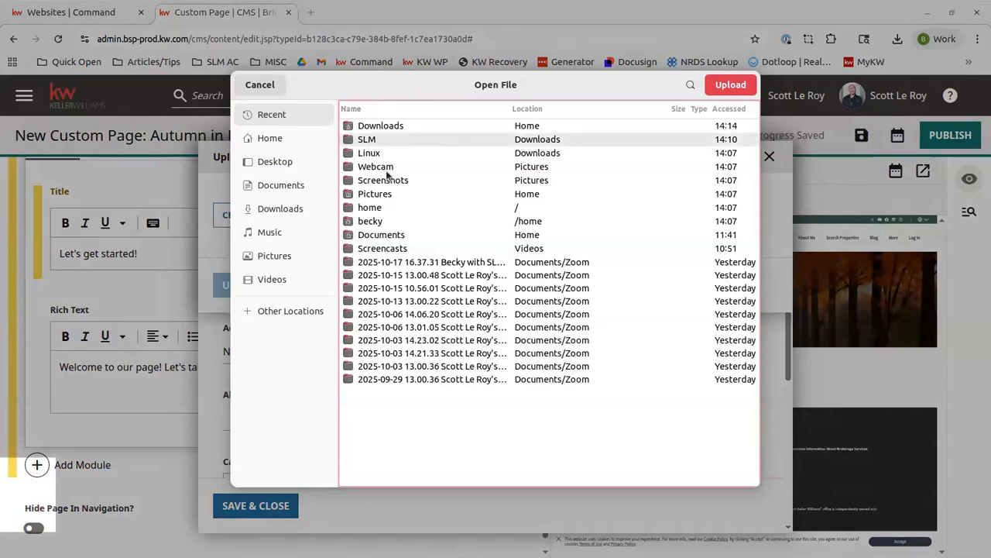
double_click(366, 140)
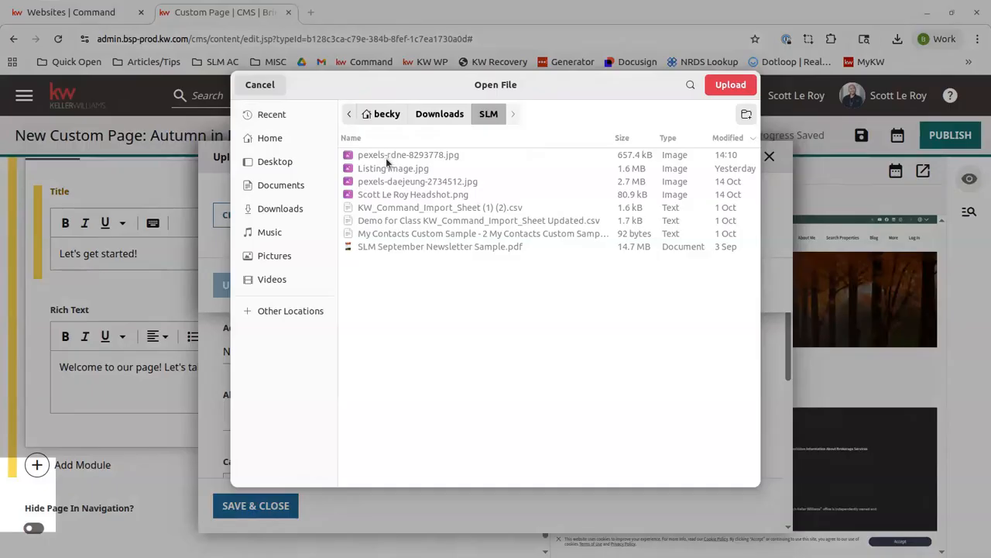
left_click(260, 85)
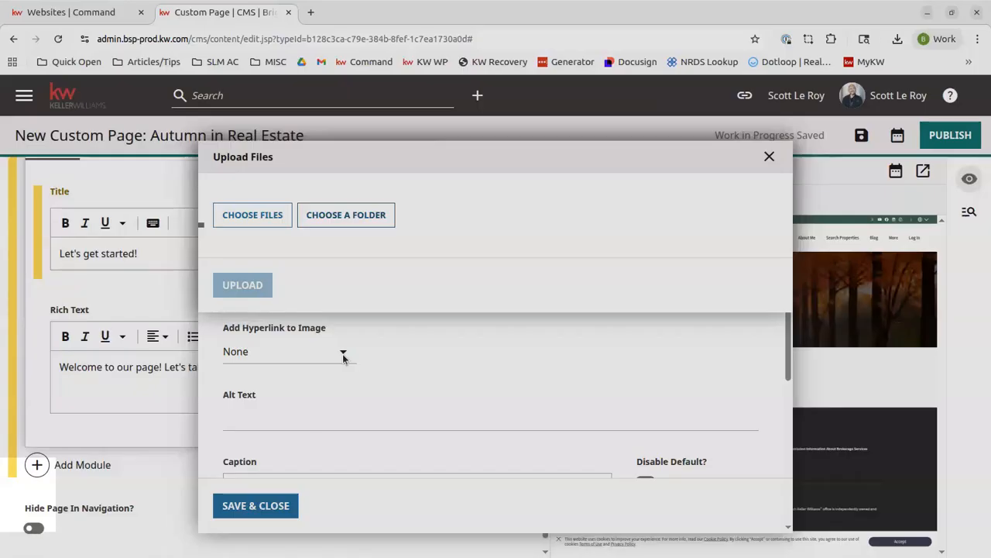
Step: Upload pexels-rdne-8293778.jpg from Downloads/SLM as the body image
left_click(255, 221)
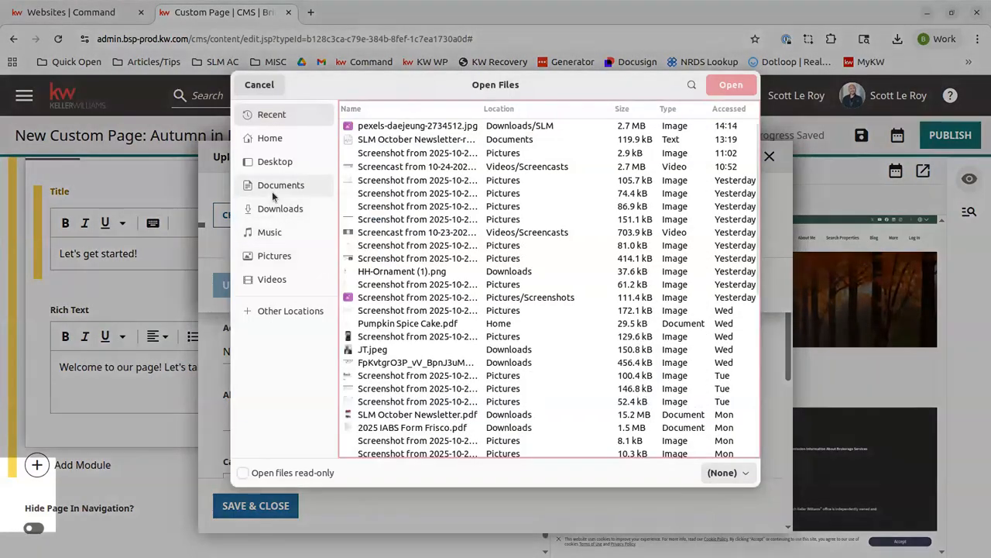
left_click(271, 209)
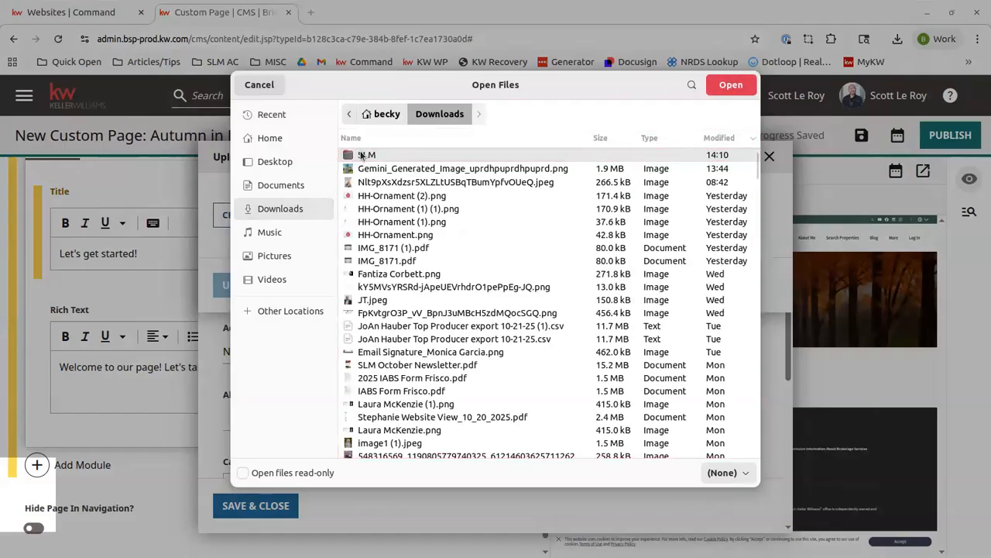
double_click(372, 156)
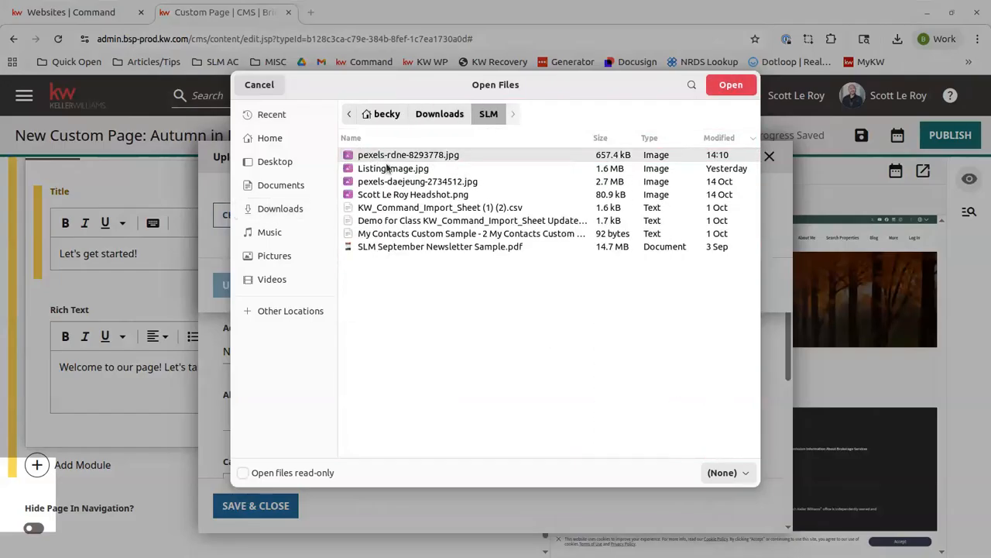
double_click(403, 156)
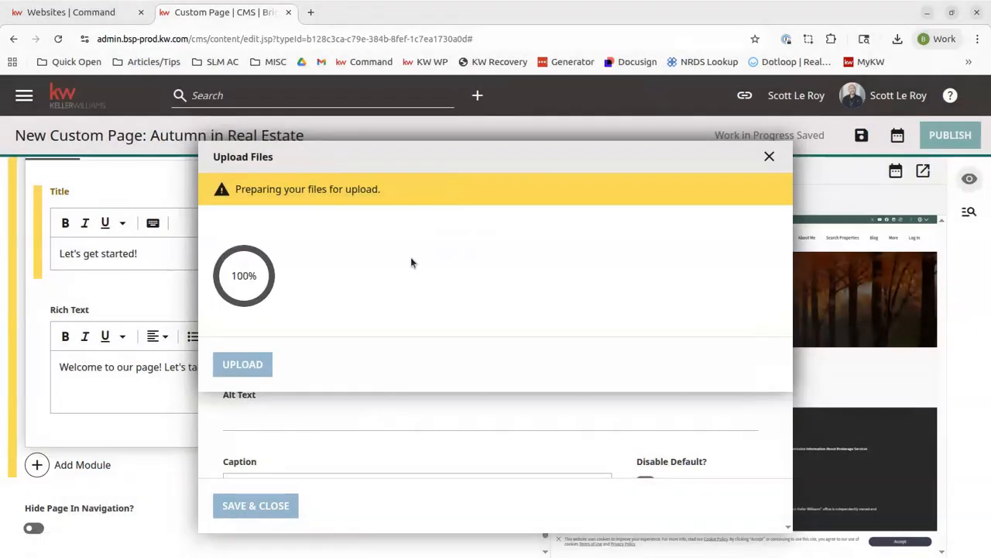
left_click(244, 514)
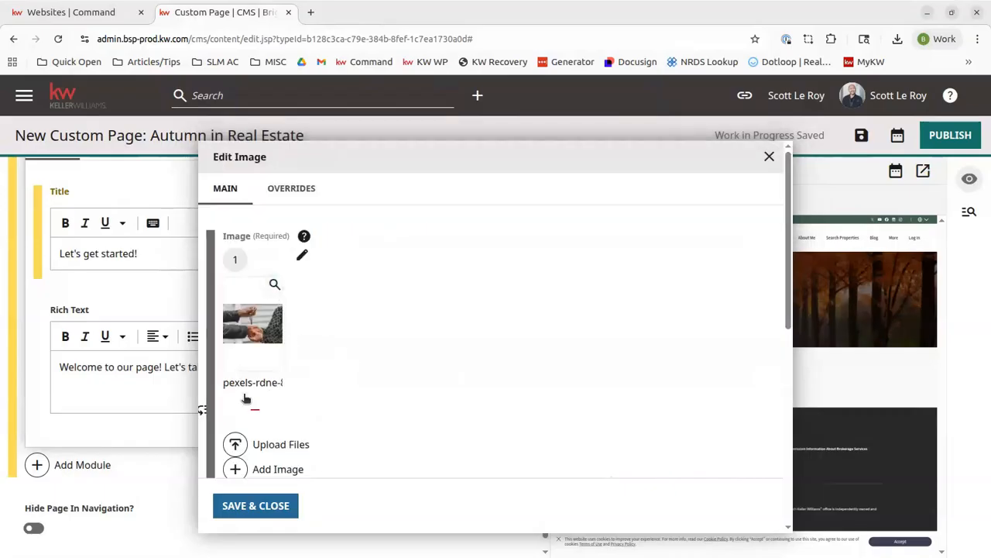
Step: Save the image settings and close the image editor
scroll(346, 447, "down", 4)
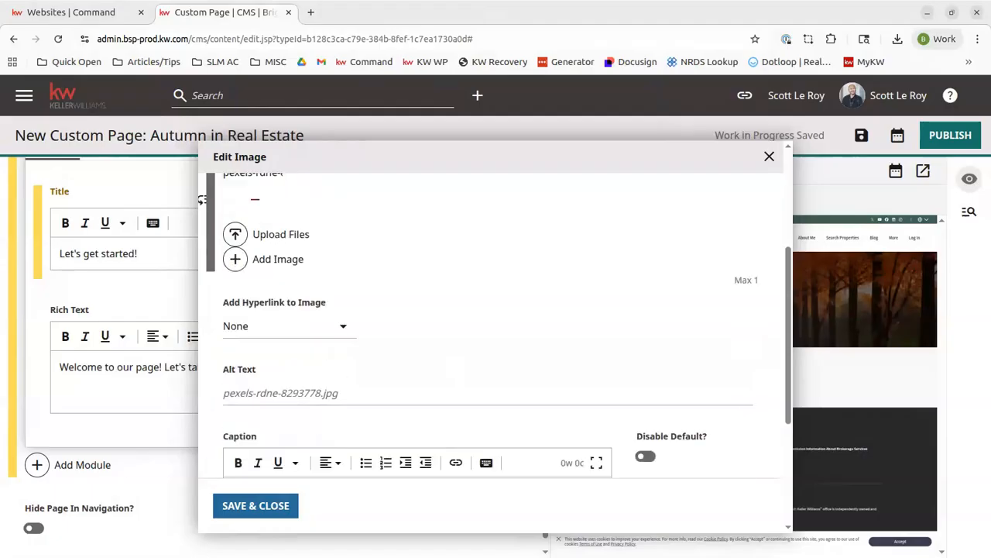
scroll(367, 401, "down", 1)
scroll(343, 438, "up", 1)
scroll(328, 400, "down", 1)
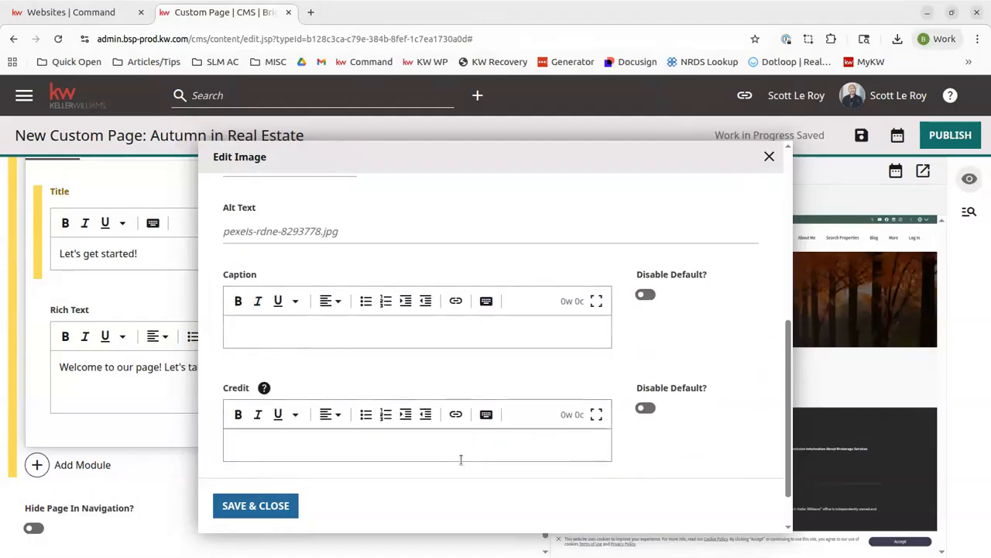
left_click(263, 508)
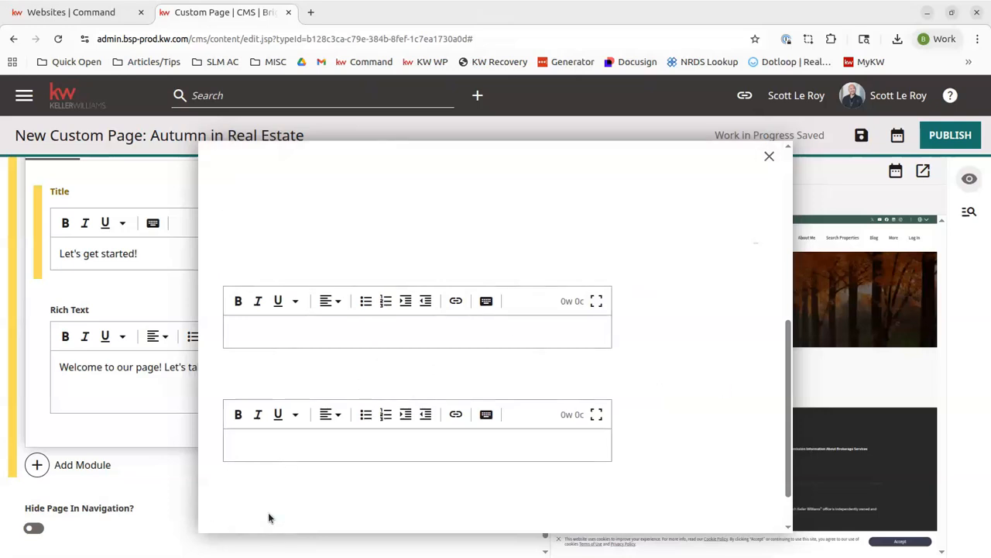
Step: Review the rich text title, body text and image in the page preview
scroll(150, 380, "down", 2)
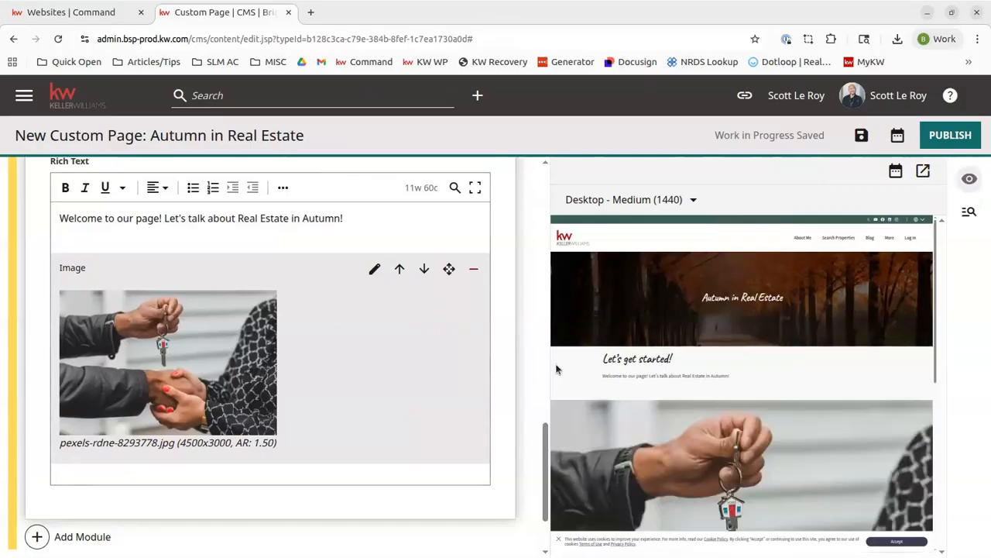
scroll(684, 374, "down", 2)
scroll(680, 400, "down", 2)
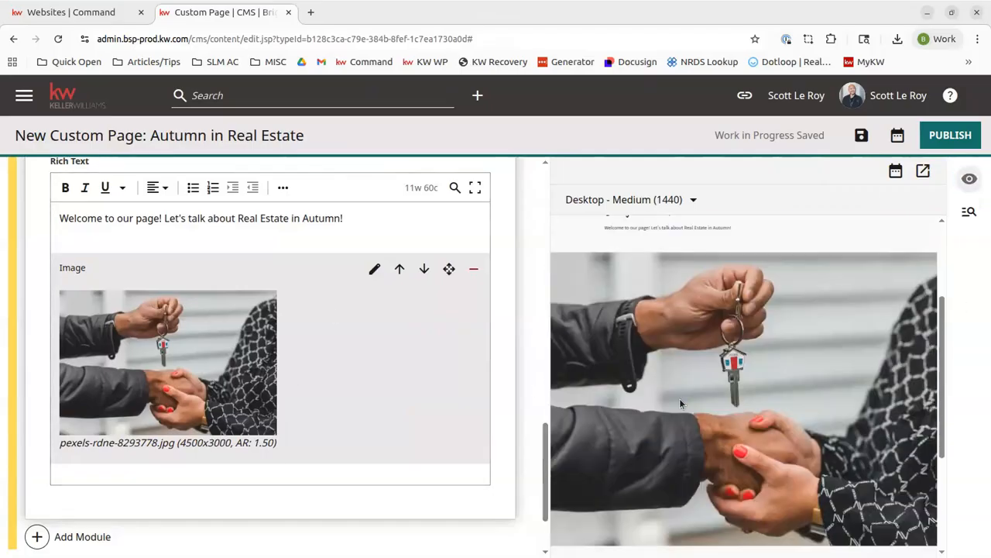
scroll(77, 495, "down", 2)
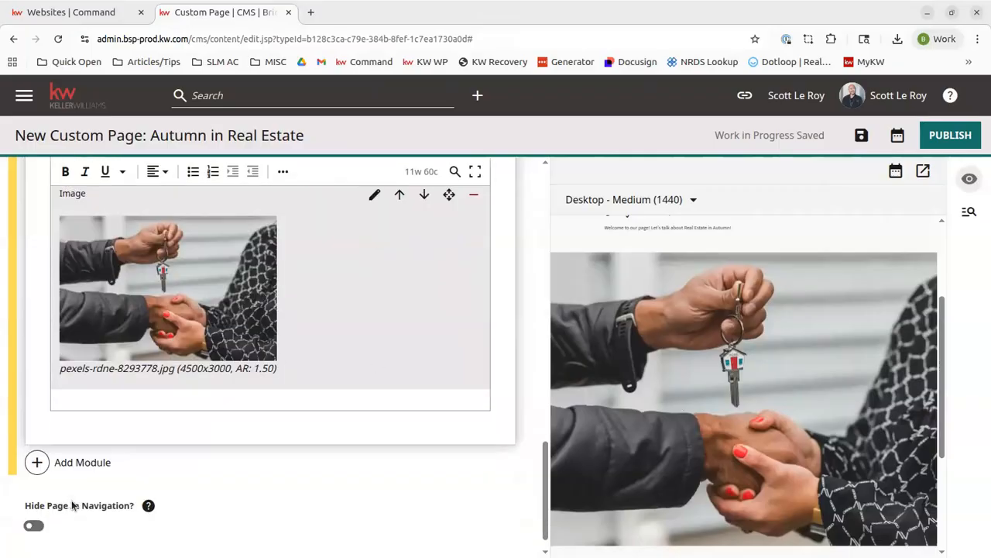
Step: Add a Form module below the rich text and select the shared form defaultAgentContactTitle
left_click(82, 462)
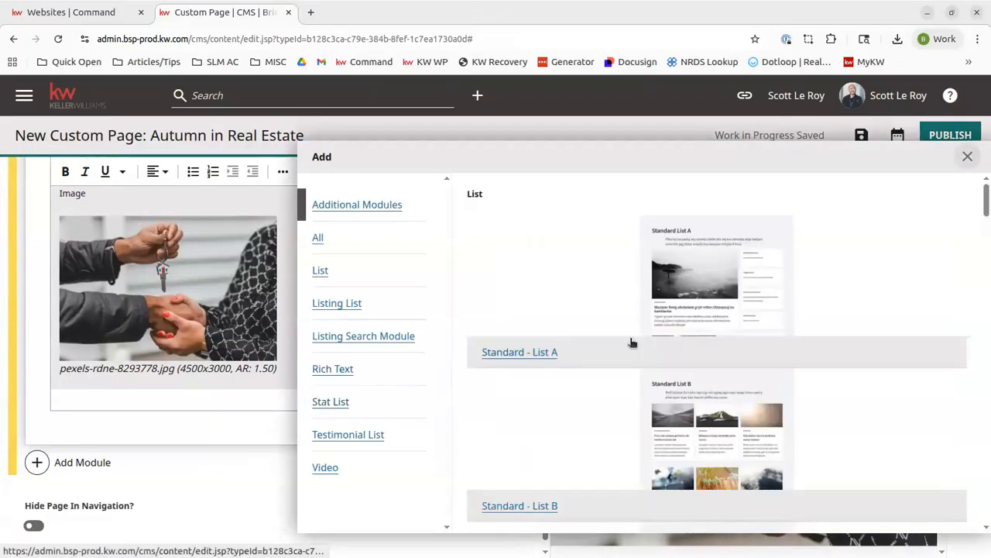
scroll(624, 350, "down", 20)
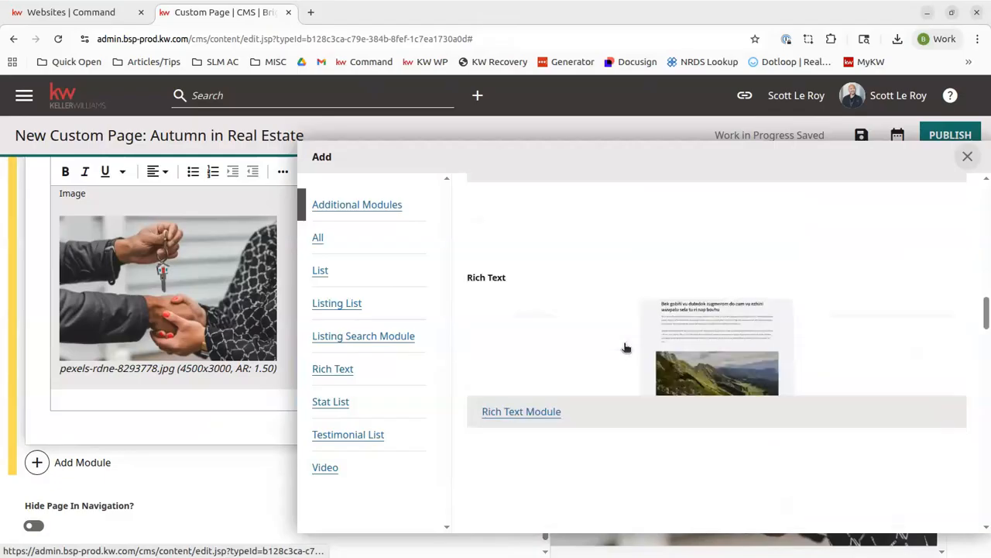
scroll(624, 348, "down", 6)
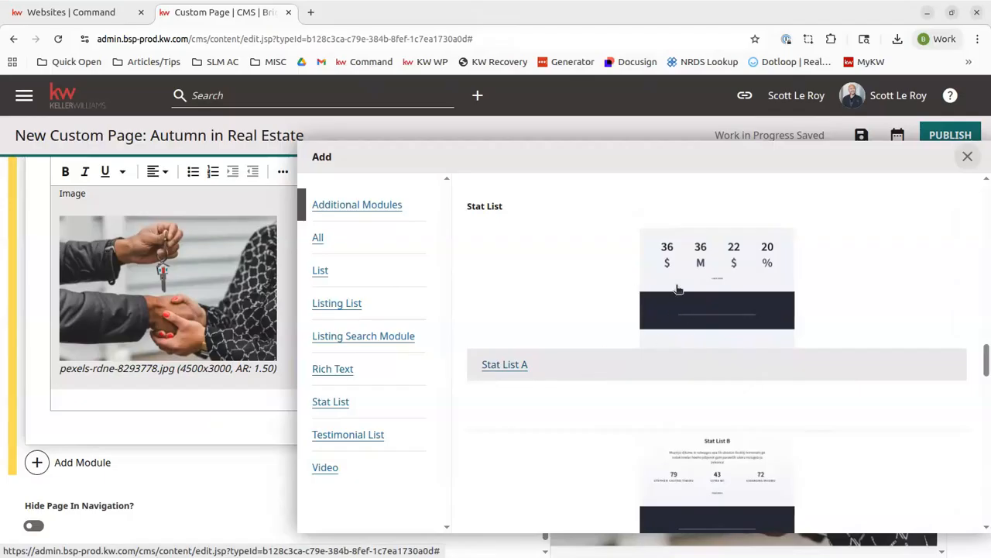
scroll(678, 288, "down", 5)
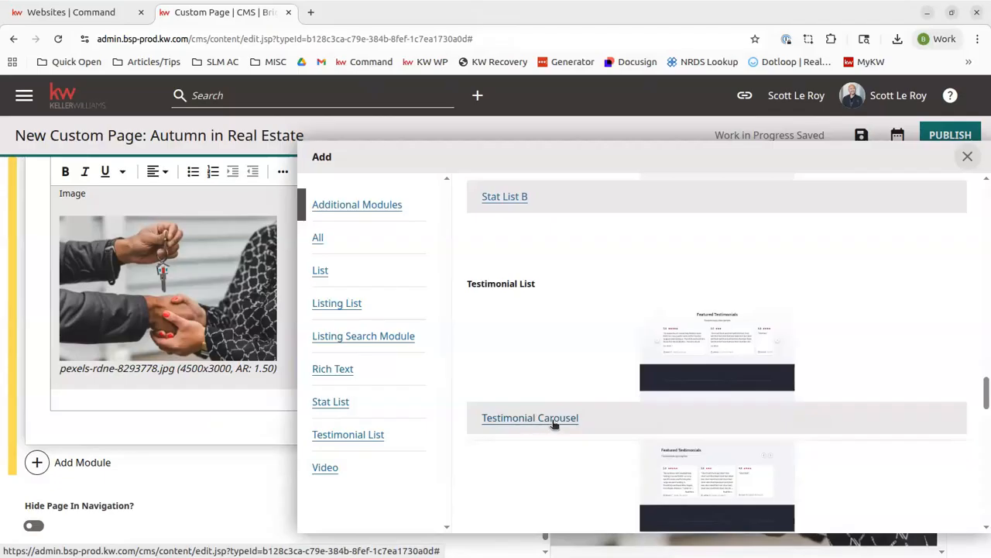
scroll(589, 357, "down", 2)
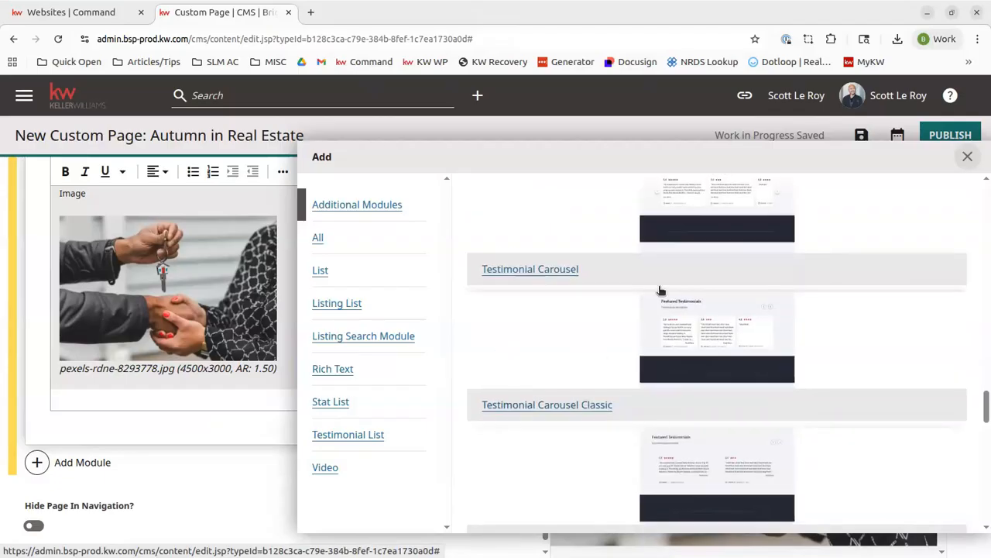
scroll(670, 377, "down", 2)
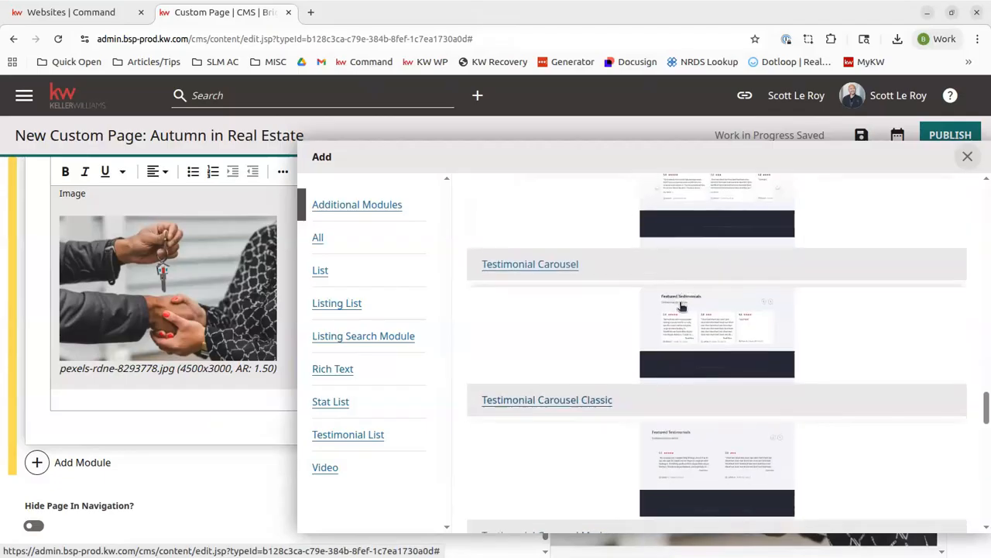
scroll(704, 345, "up", 2)
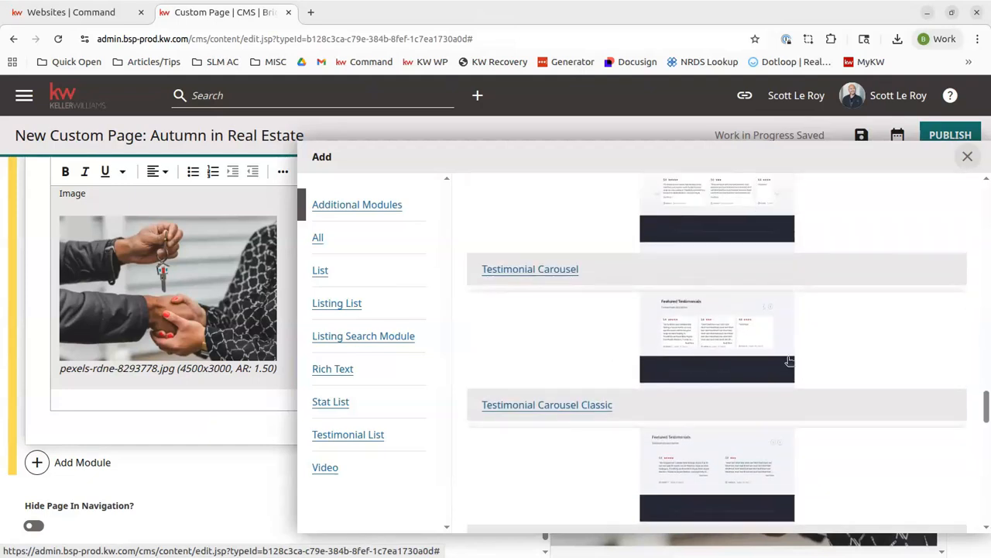
scroll(682, 395, "down", 5)
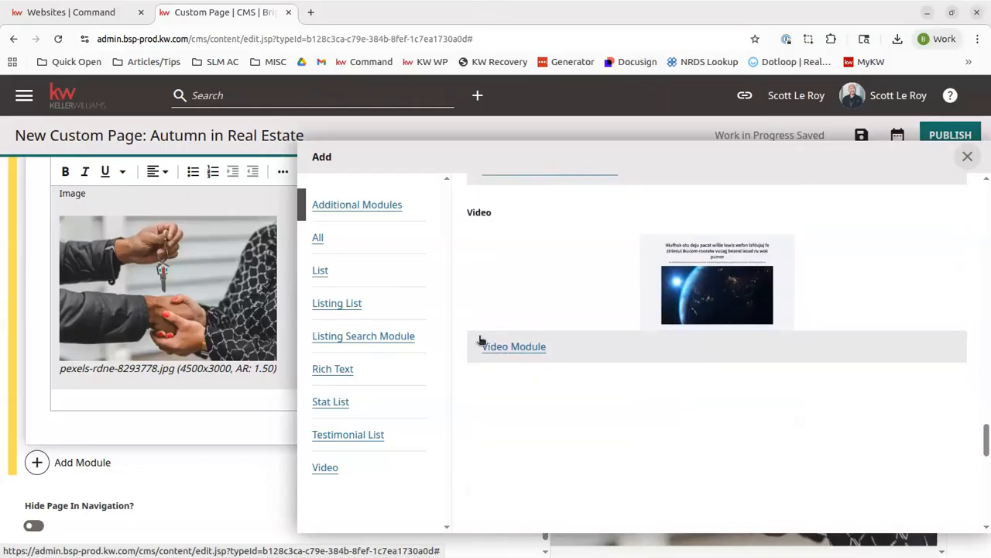
scroll(642, 331, "down", 6)
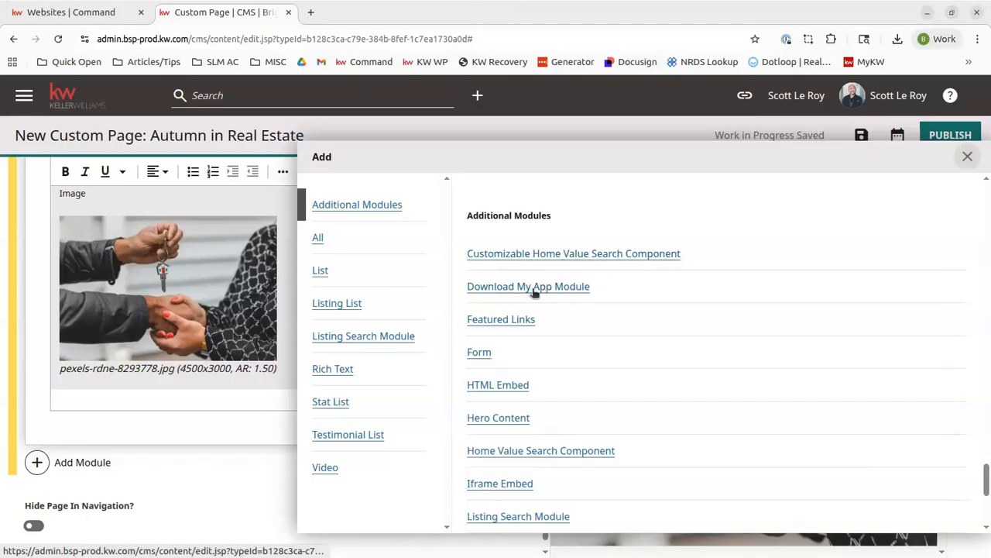
left_click(478, 352)
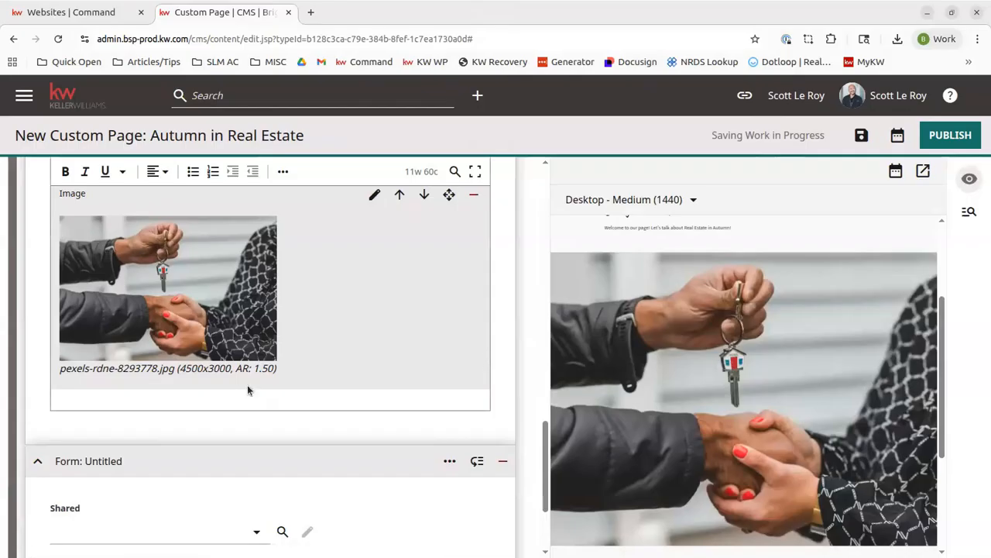
scroll(232, 426, "down", 2)
left_click(134, 387)
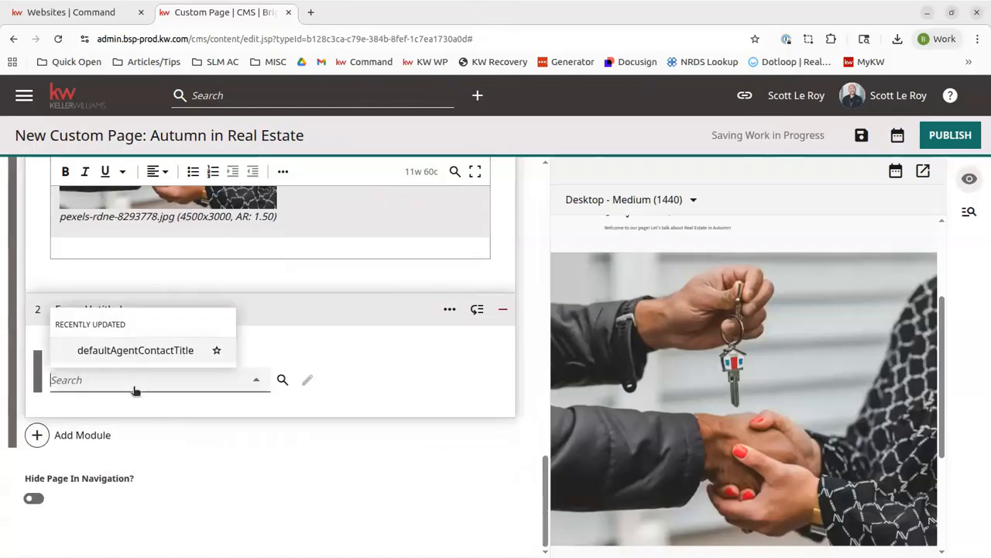
left_click(107, 353)
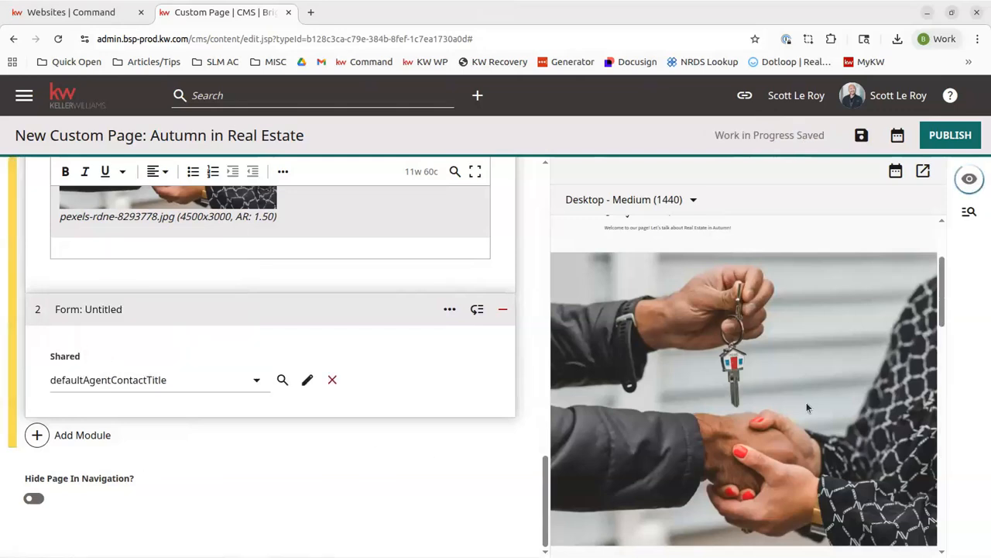
Step: Move the Form module above the Rich Text module in the page contents
scroll(806, 402, "down", 5)
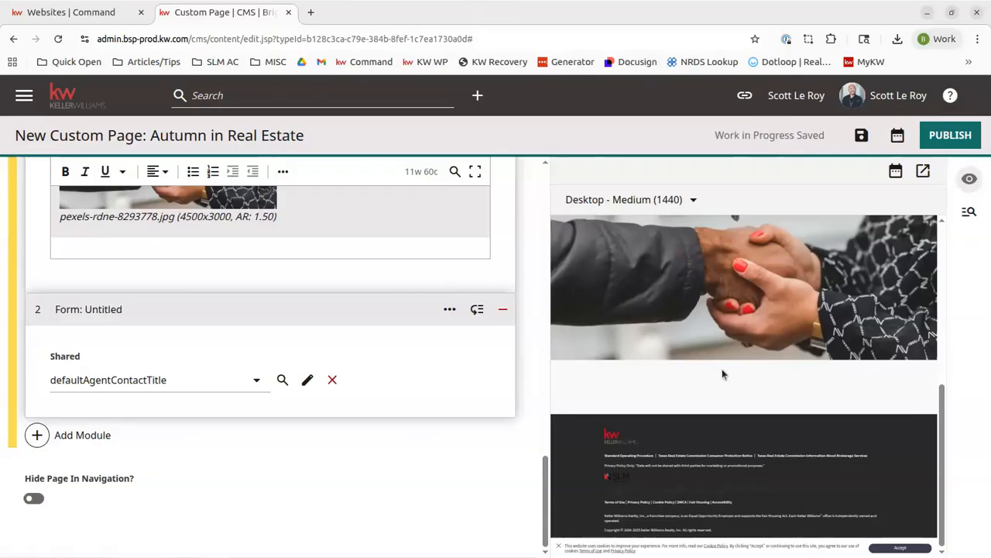
scroll(736, 378, "down", 4)
scroll(737, 378, "down", 5)
scroll(737, 378, "up", 7)
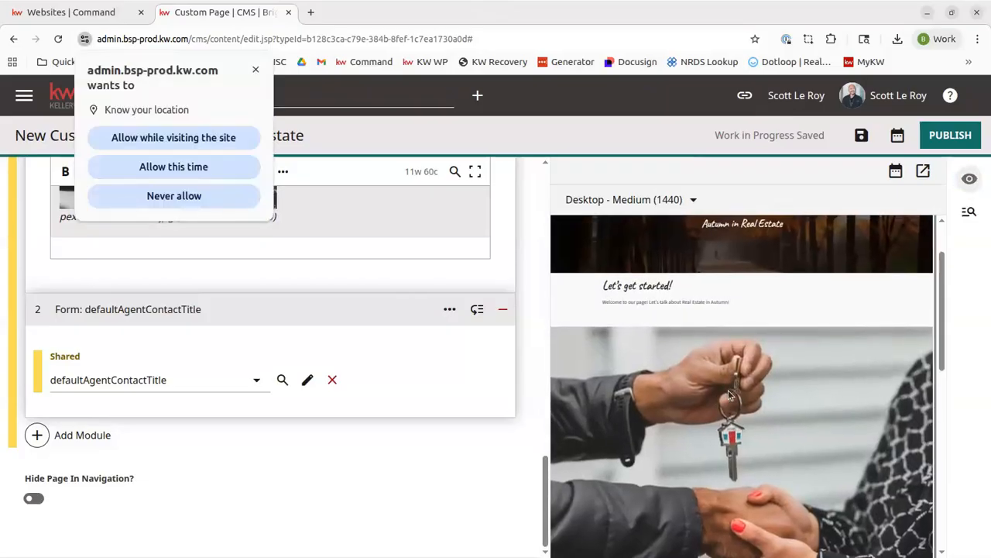
left_click(257, 71)
scroll(790, 338, "down", 5)
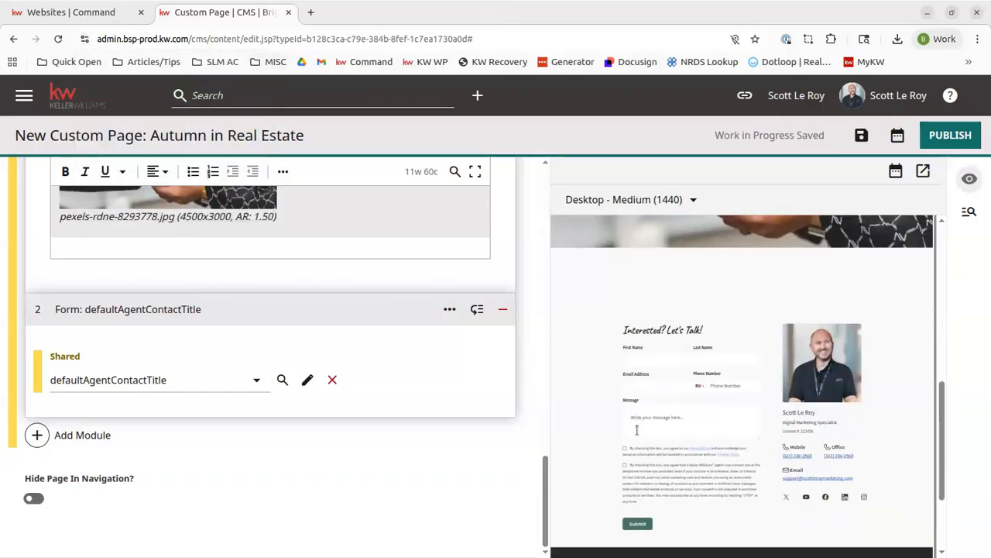
left_click_drag(334, 302, 330, 414)
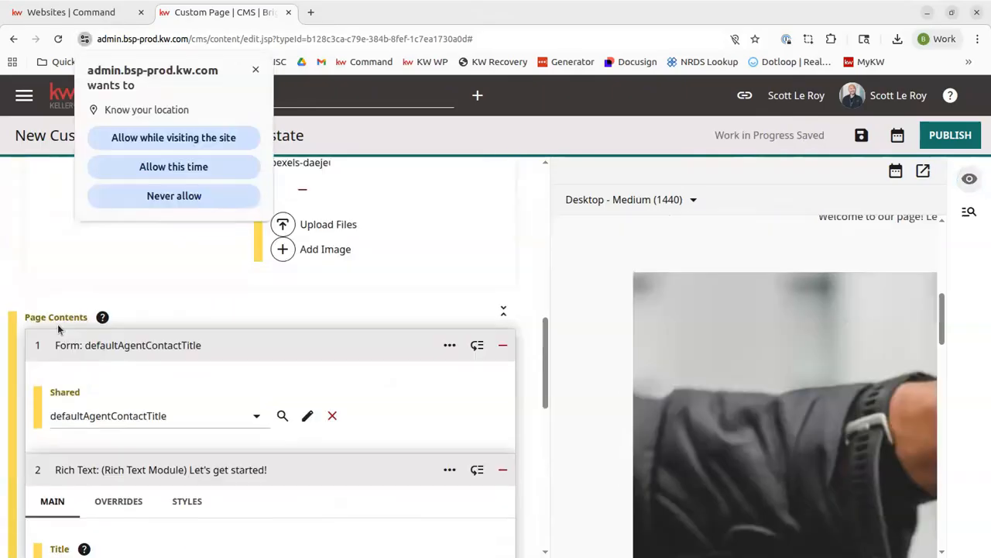
Step: Review the reordered page contents and the contact form in the preview
scroll(58, 323, "down", 2)
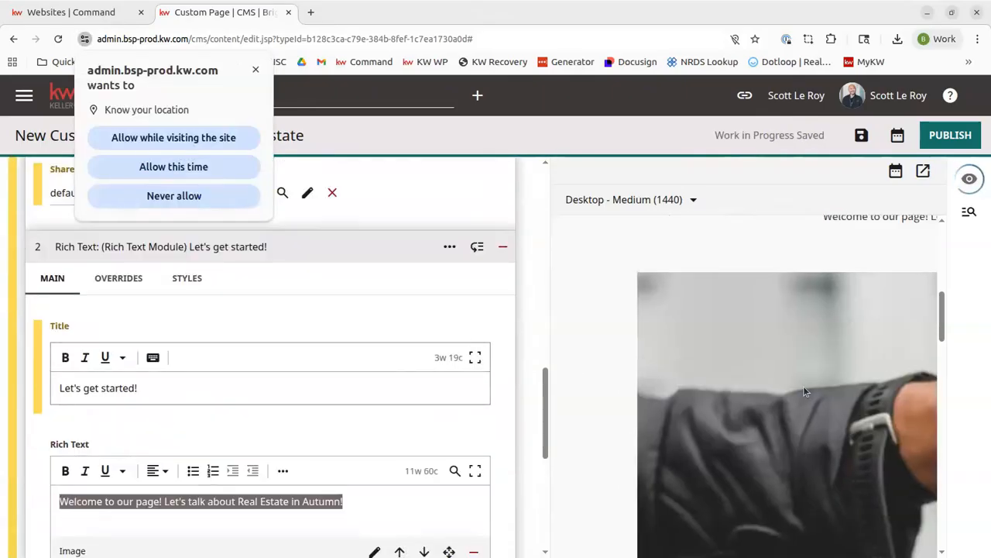
scroll(153, 309, "up", 2)
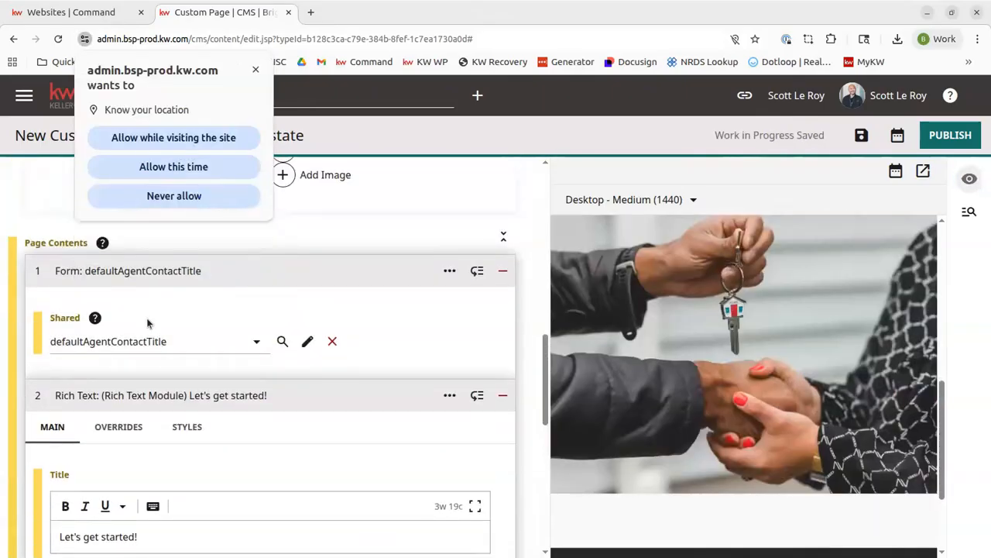
scroll(150, 320, "down", 4)
scroll(122, 331, "down", 3)
scroll(122, 331, "up", 8)
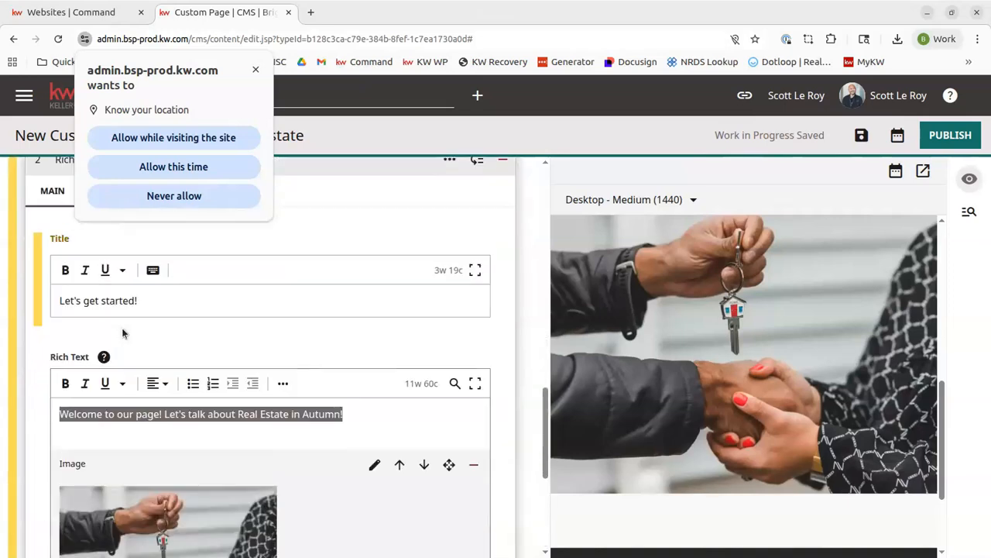
scroll(122, 332, "down", 3)
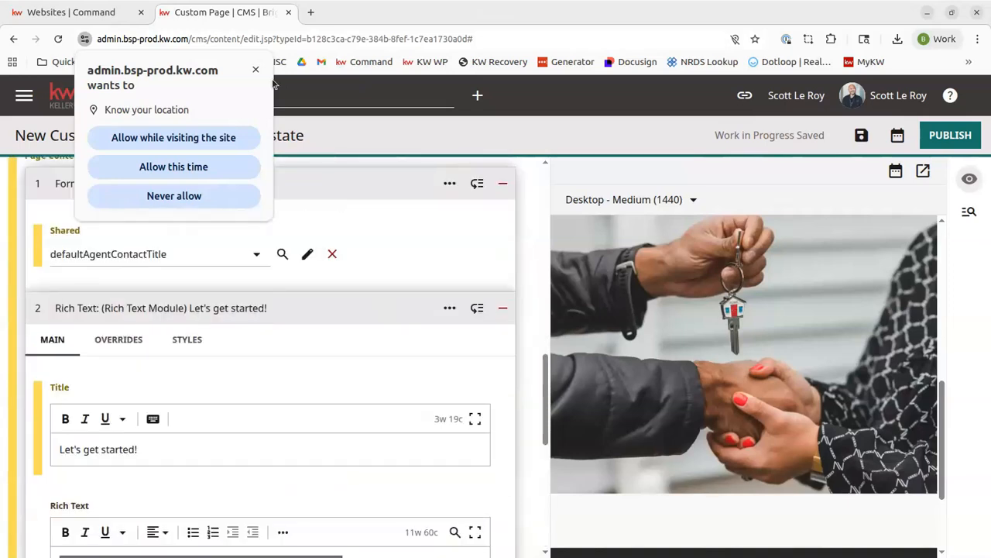
left_click(256, 70)
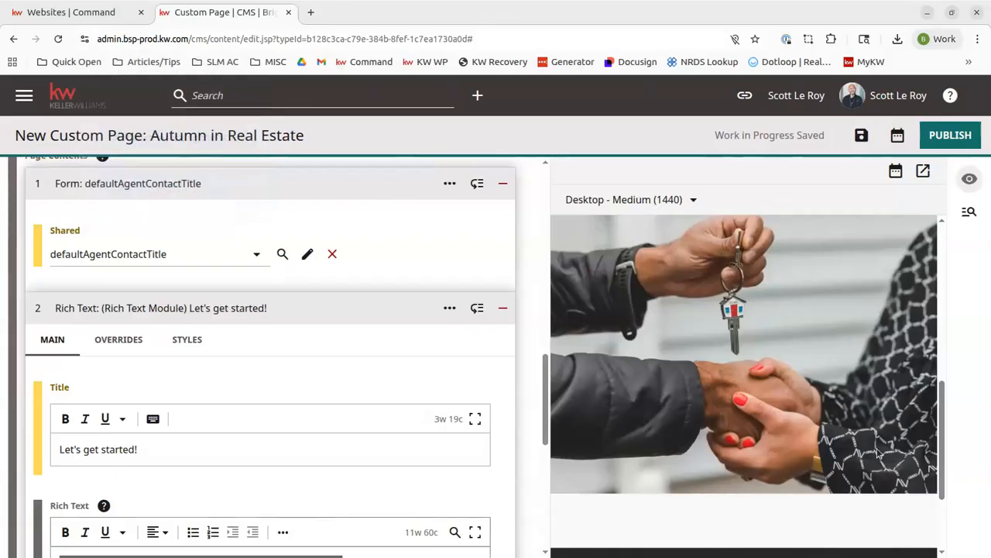
scroll(802, 441, "down", 4)
scroll(802, 442, "up", 15)
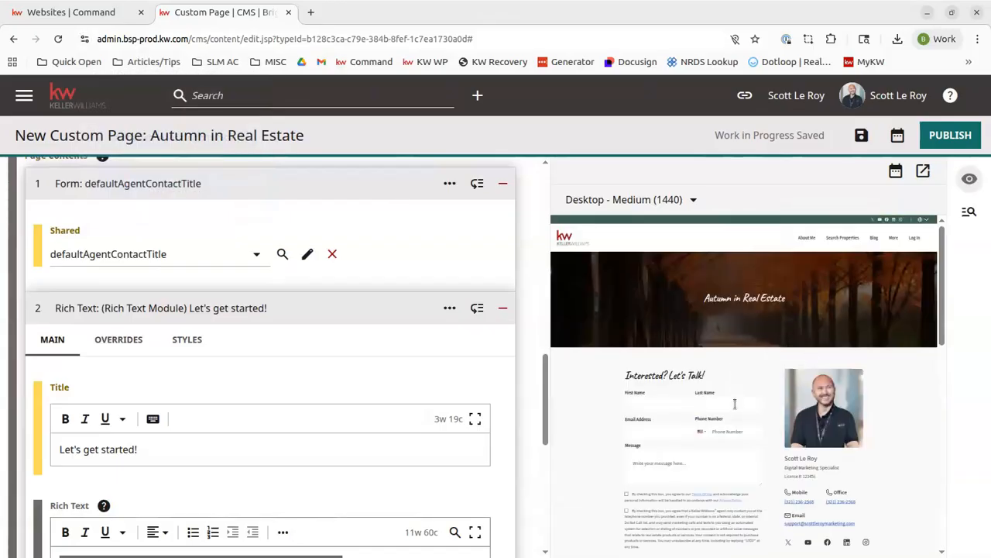
scroll(734, 400, "down", 5)
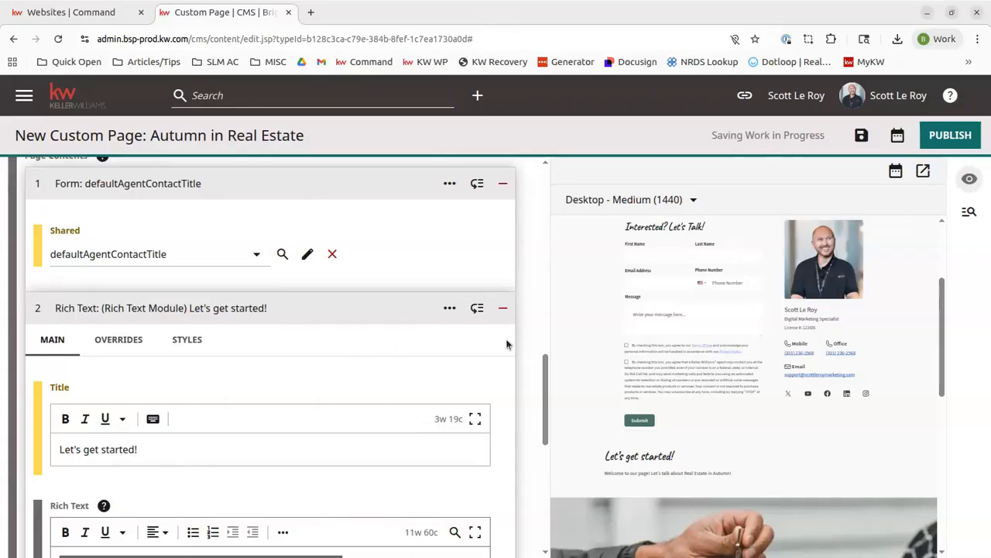
scroll(224, 310, "up", 15)
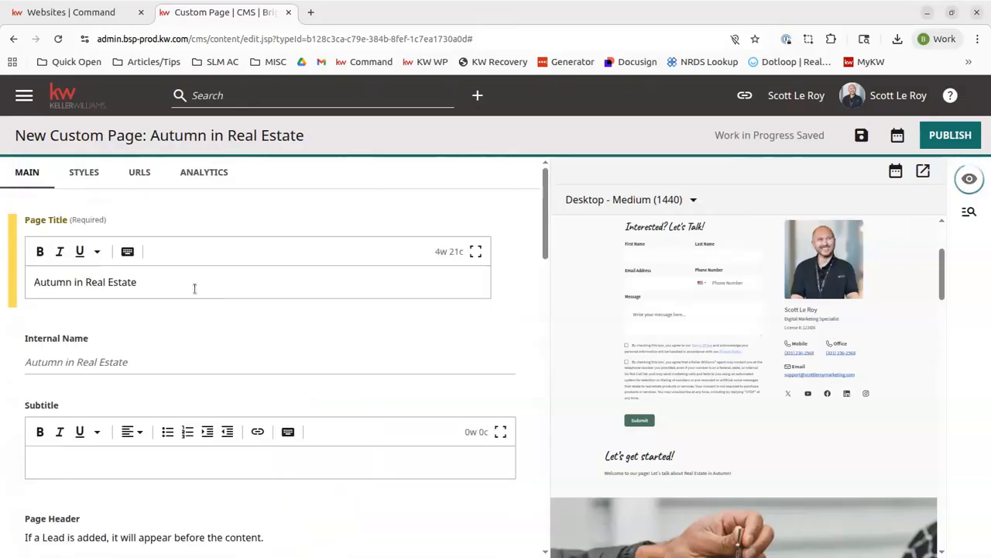
Step: Try turning on the transparent header in the page styles
left_click(89, 181)
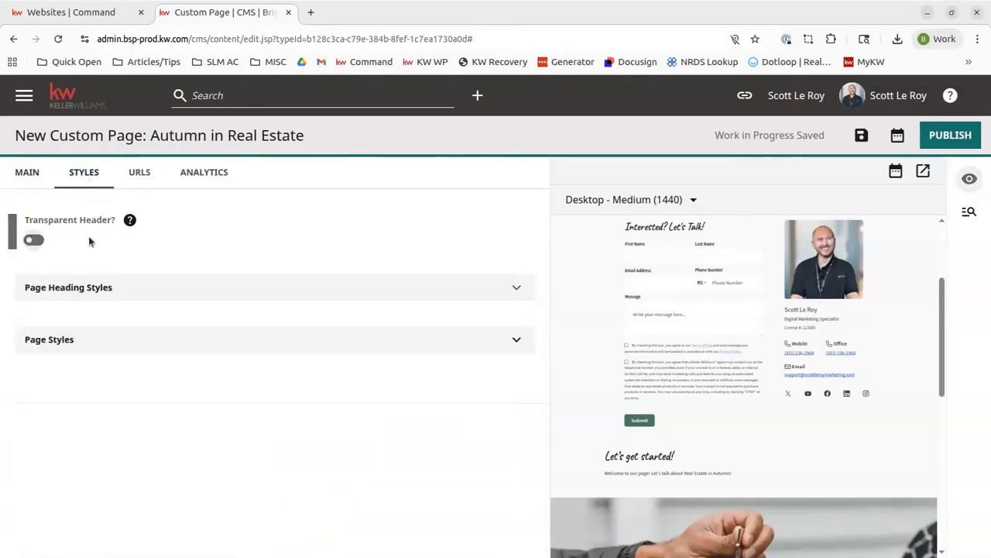
left_click(33, 239)
scroll(680, 361, "up", 3)
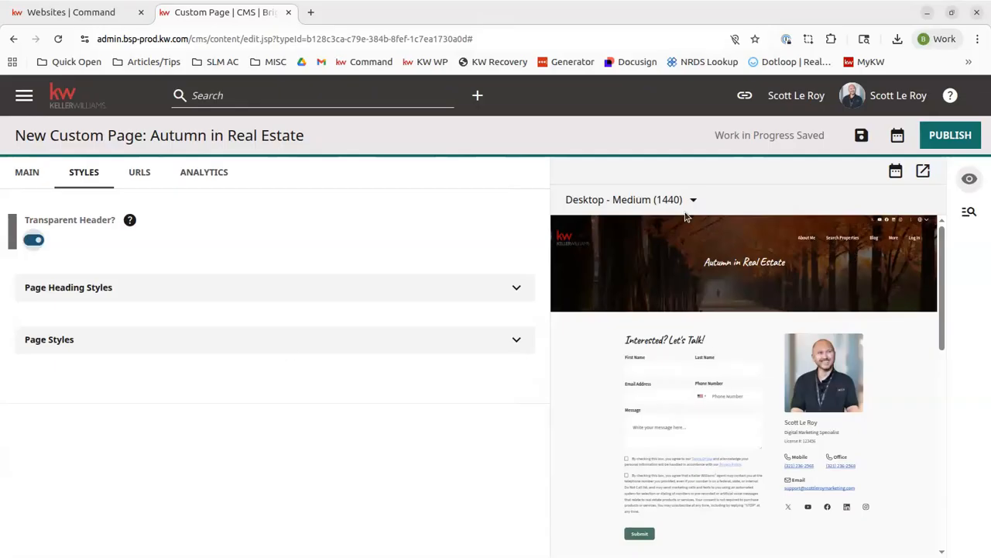
left_click(31, 241)
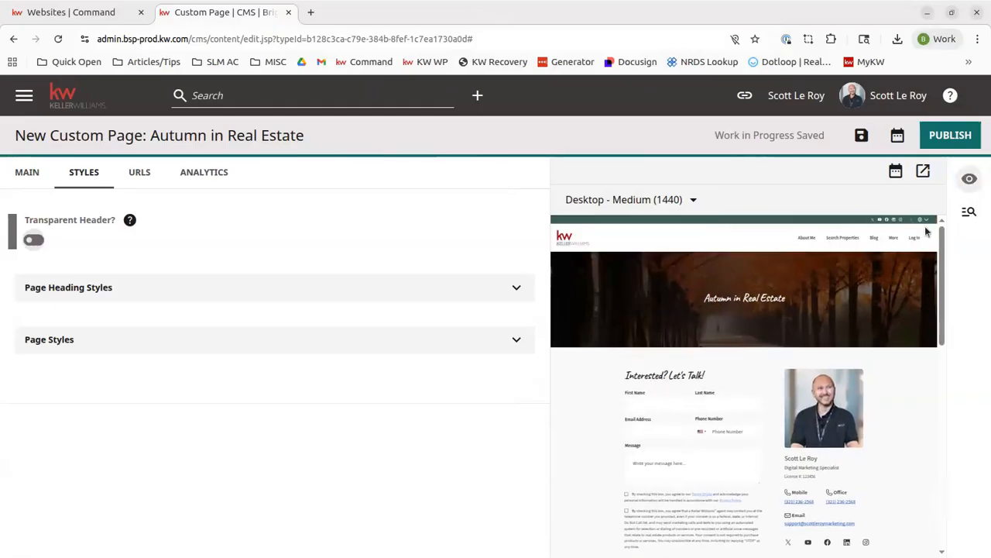
Step: In the page heading styles, set the Page Heading Size to PageTitle1 (Large)
left_click(117, 289)
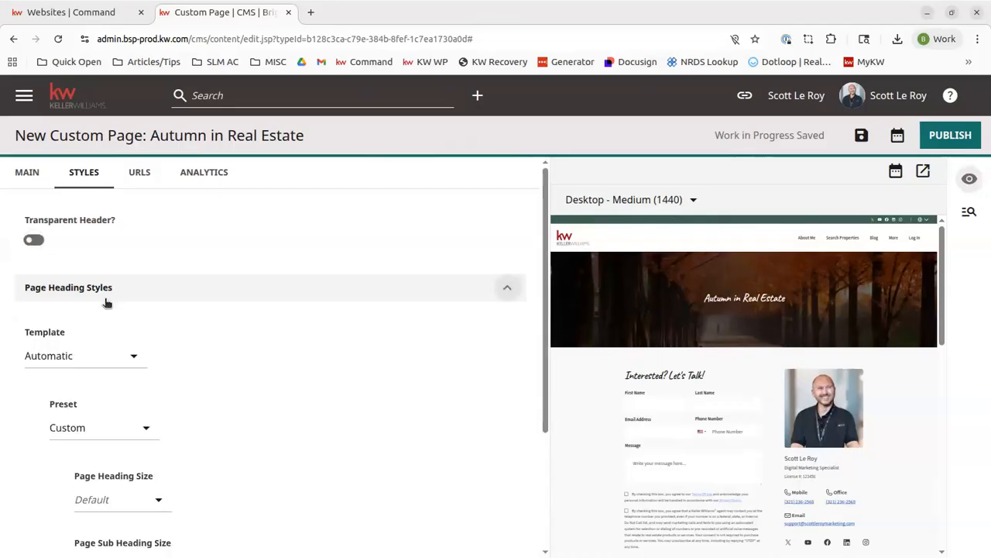
left_click(58, 353)
scroll(146, 261, "down", 2)
scroll(146, 259, "up", 2)
scroll(148, 265, "down", 2)
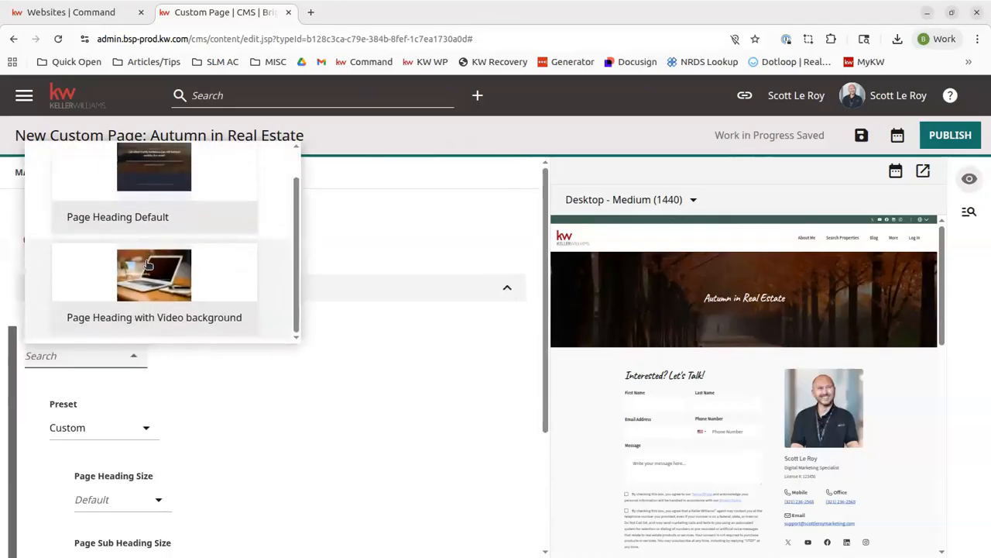
scroll(206, 214, "up", 2)
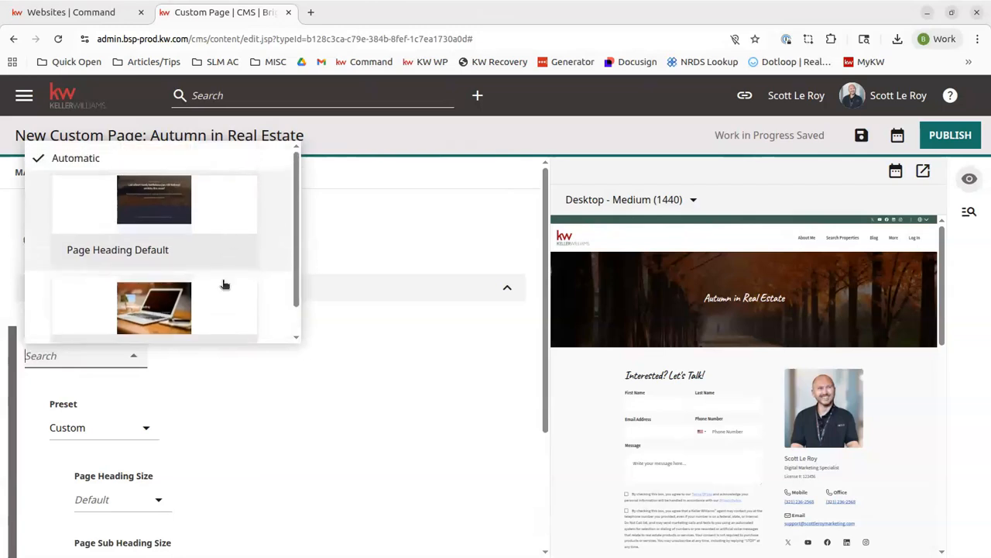
left_click(405, 422)
scroll(88, 427, "down", 2)
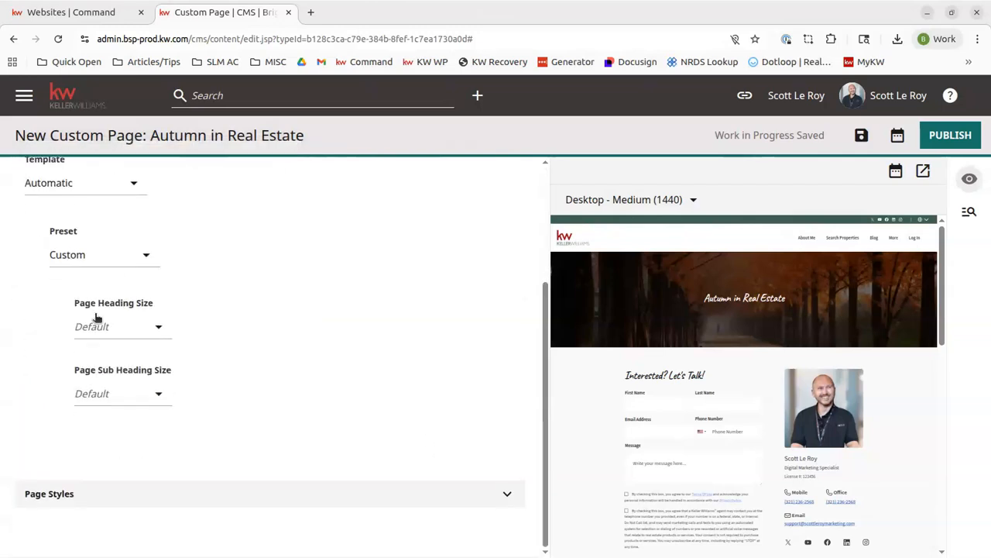
left_click(118, 256)
left_click(305, 266)
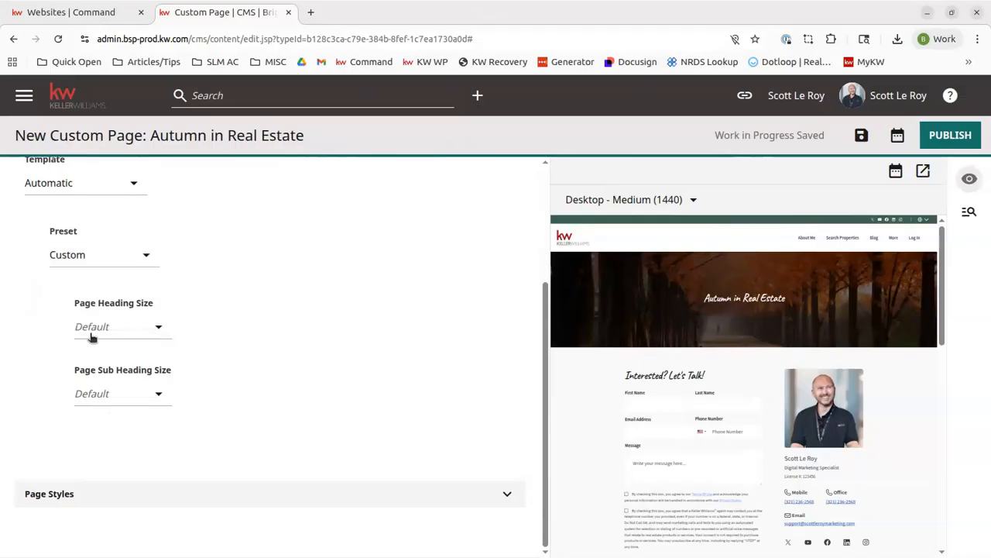
left_click(143, 331)
left_click(161, 284)
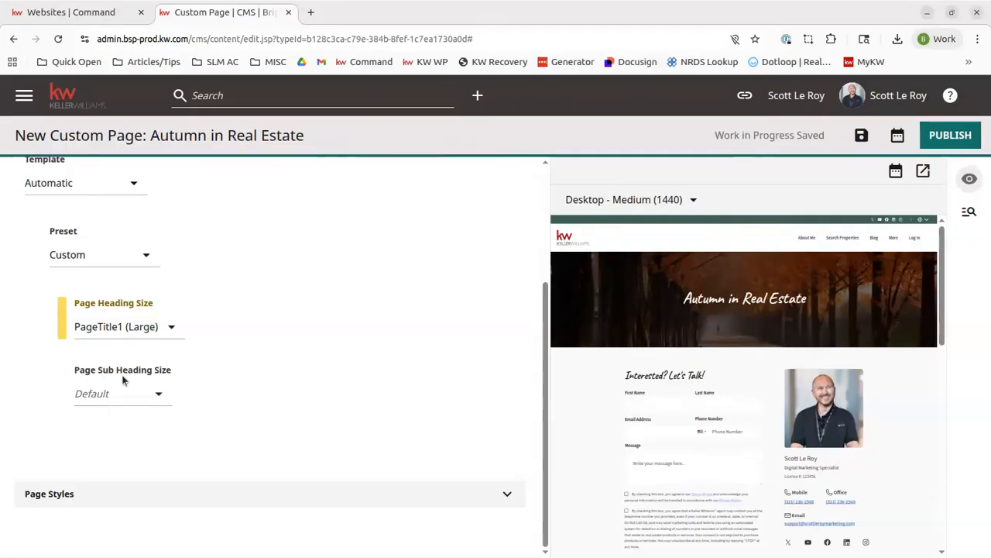
Step: Review the page styles template and preset options
left_click(158, 501)
scroll(191, 383, "down", 4)
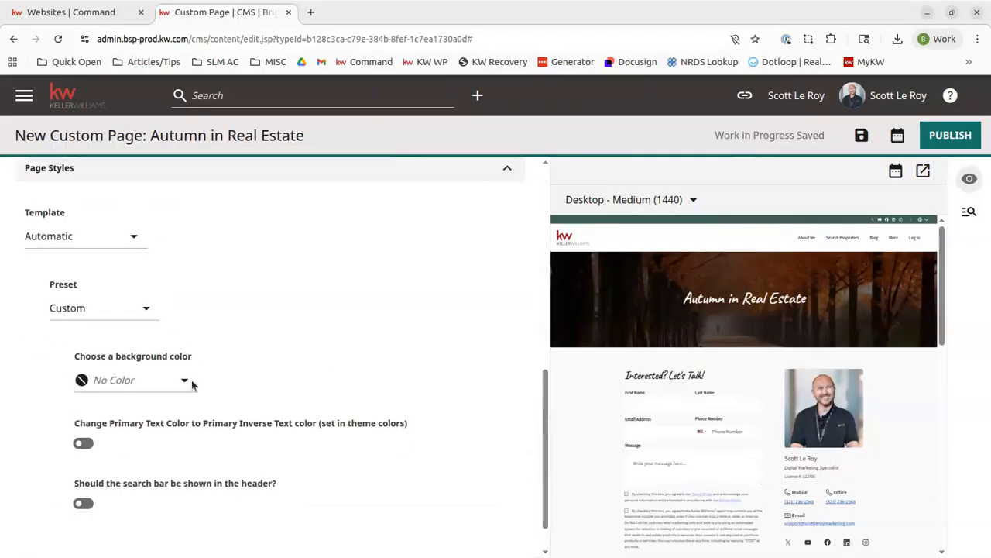
scroll(171, 294, "up", 2)
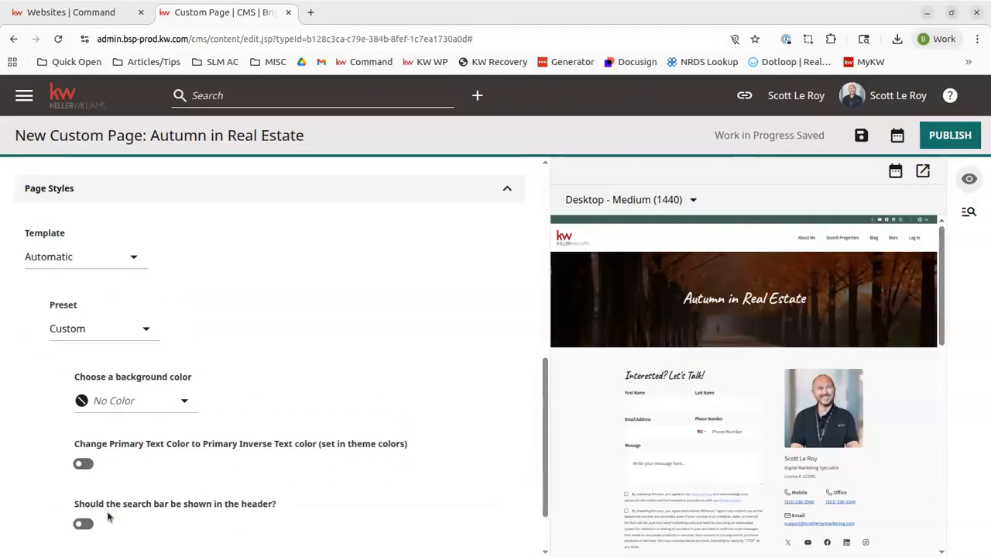
left_click(70, 259)
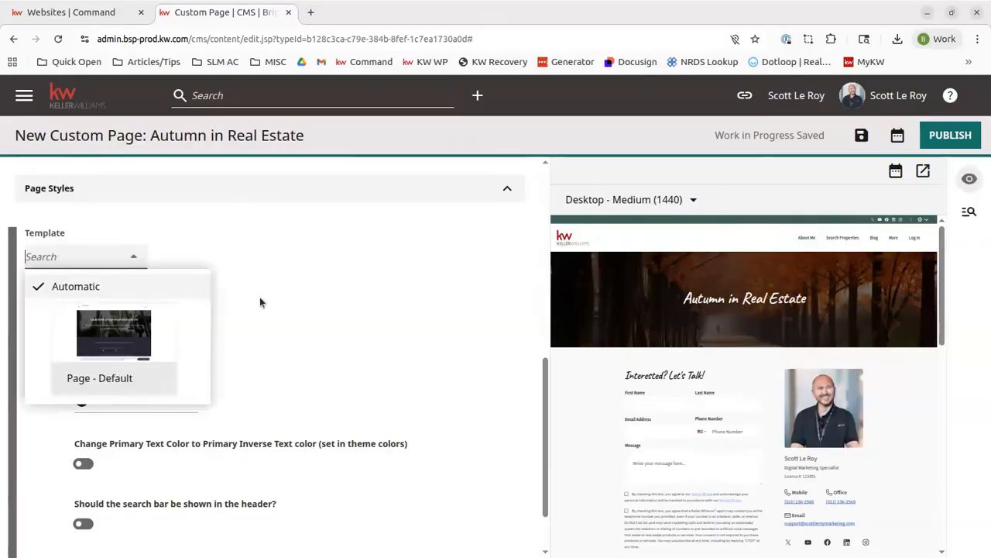
scroll(147, 309, "down", 1)
scroll(263, 313, "up", 2)
left_click(320, 350)
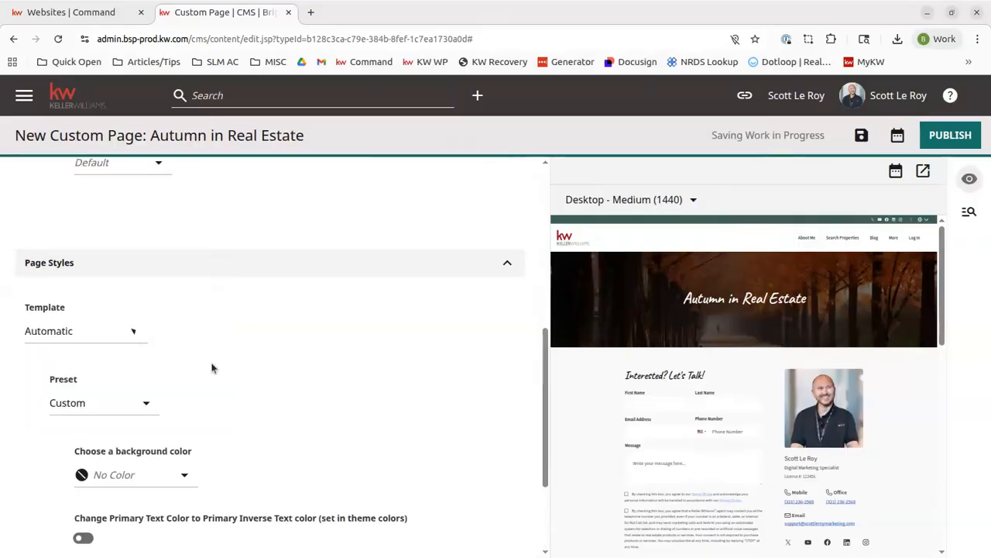
left_click(84, 398)
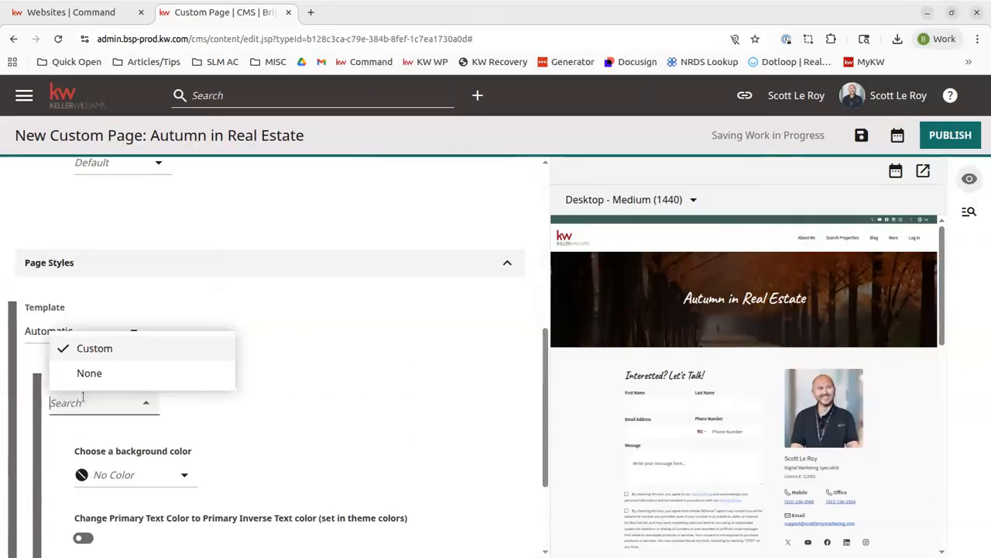
left_click(372, 420)
scroll(159, 401, "down", 1)
scroll(159, 401, "down", 3)
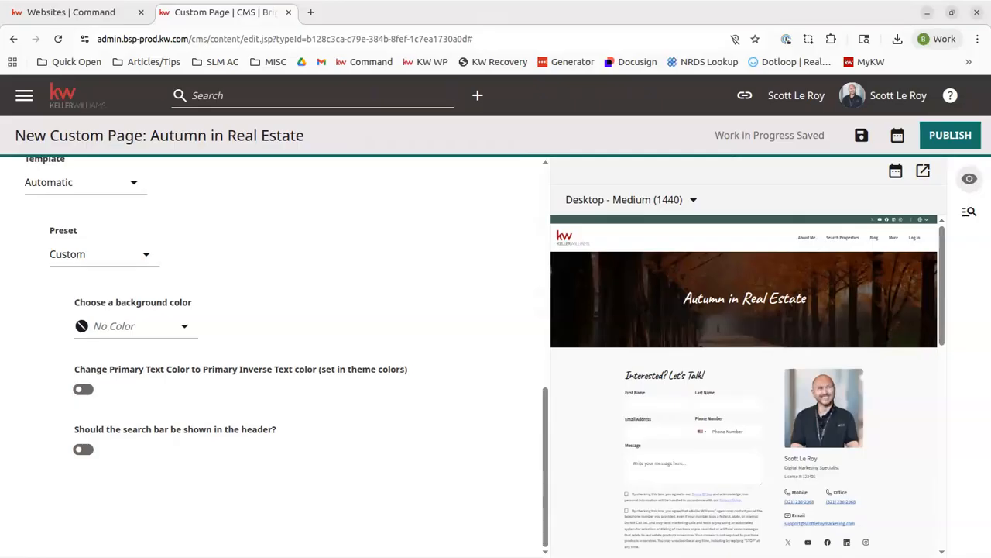
scroll(361, 326, "up", 10)
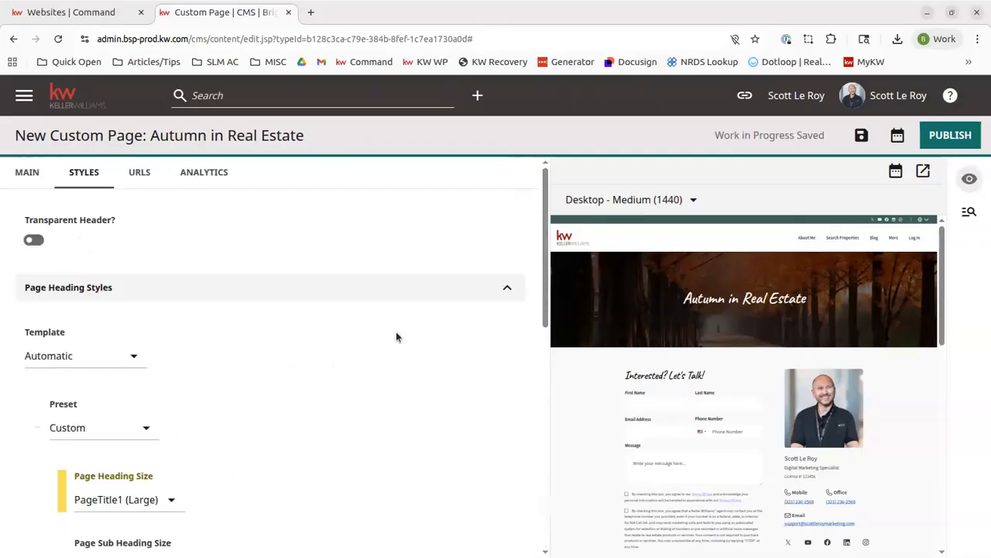
Step: Add the URL /autumn-in-real-estate for KW Agent Sites as a Permalink, then publish the page
left_click(140, 180)
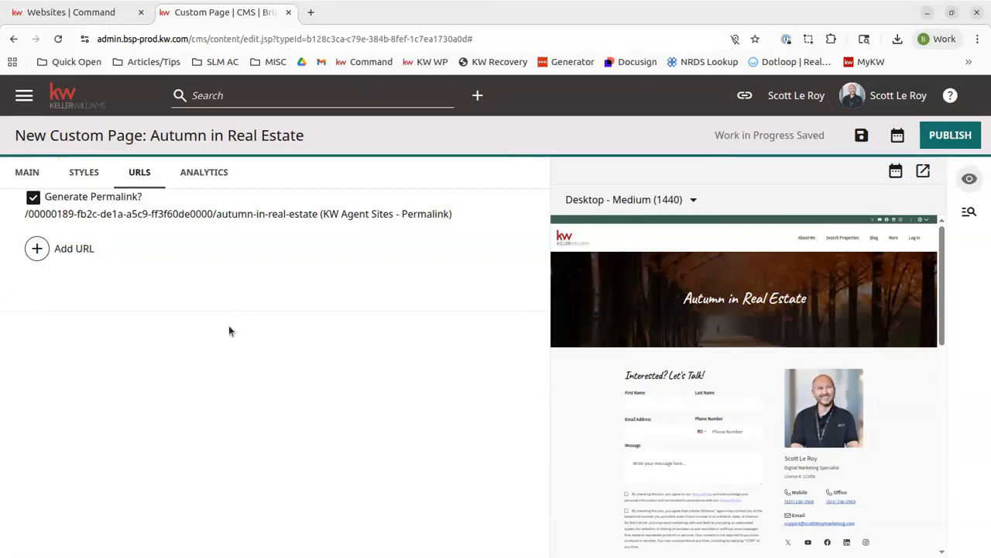
left_click(39, 247)
left_click(159, 251)
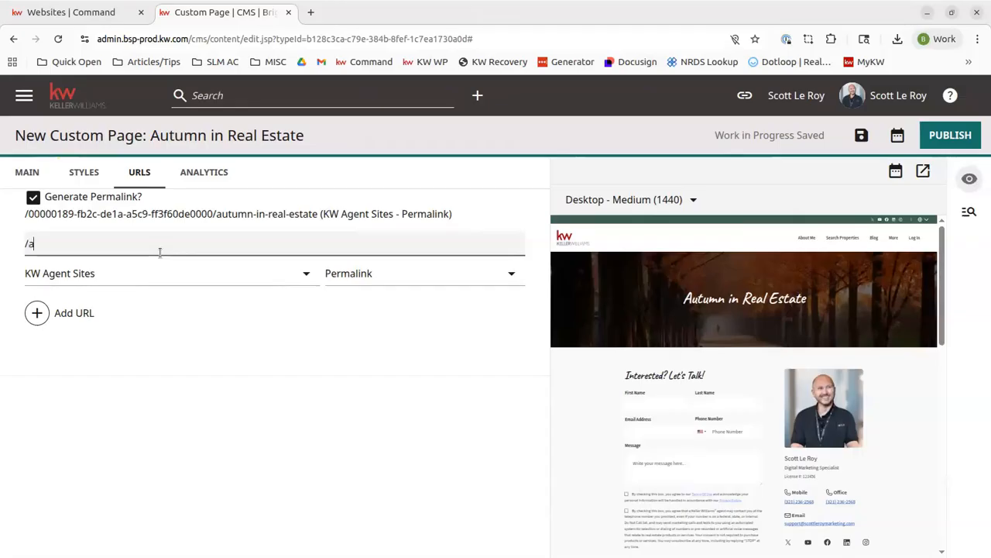
key("BackSpace")
type("mn-in-real")
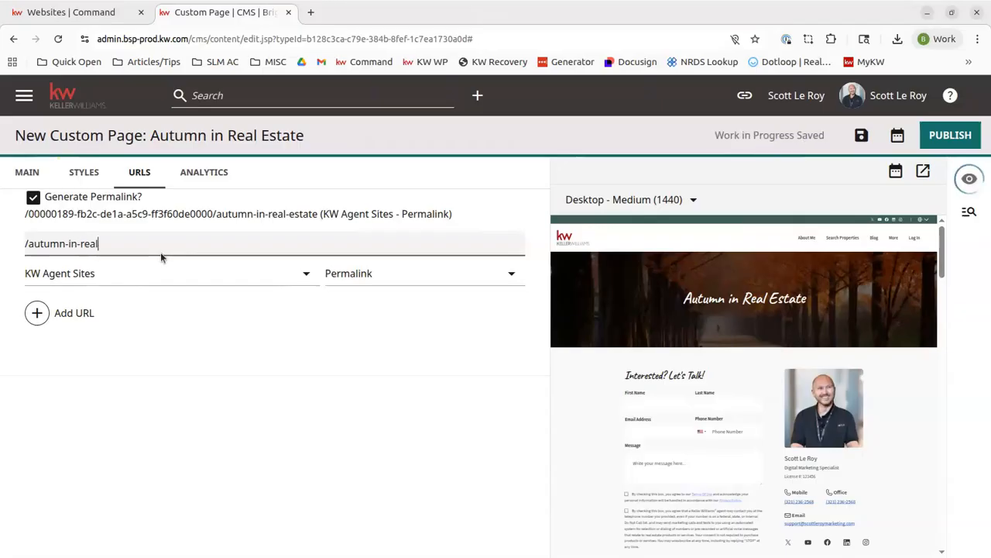
type("-estate")
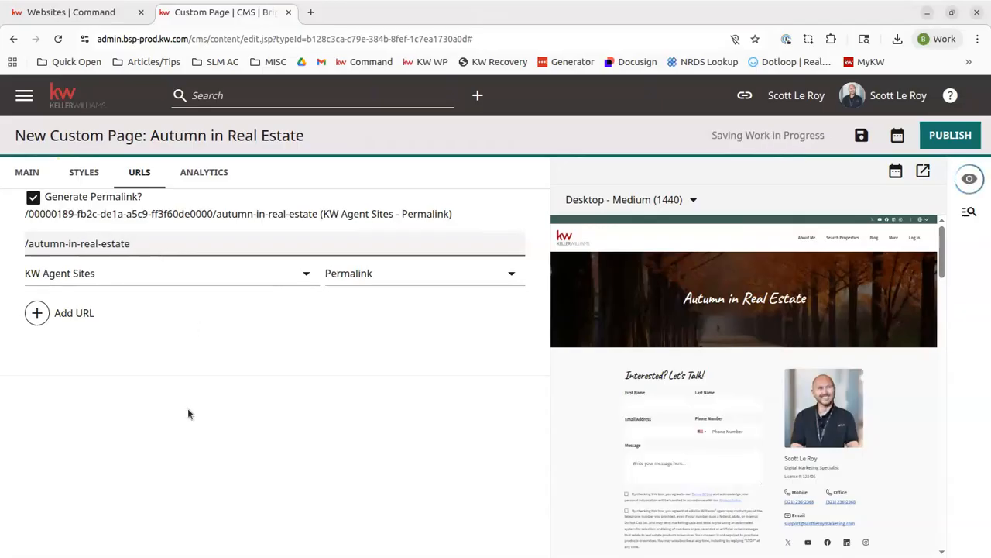
left_click(342, 404)
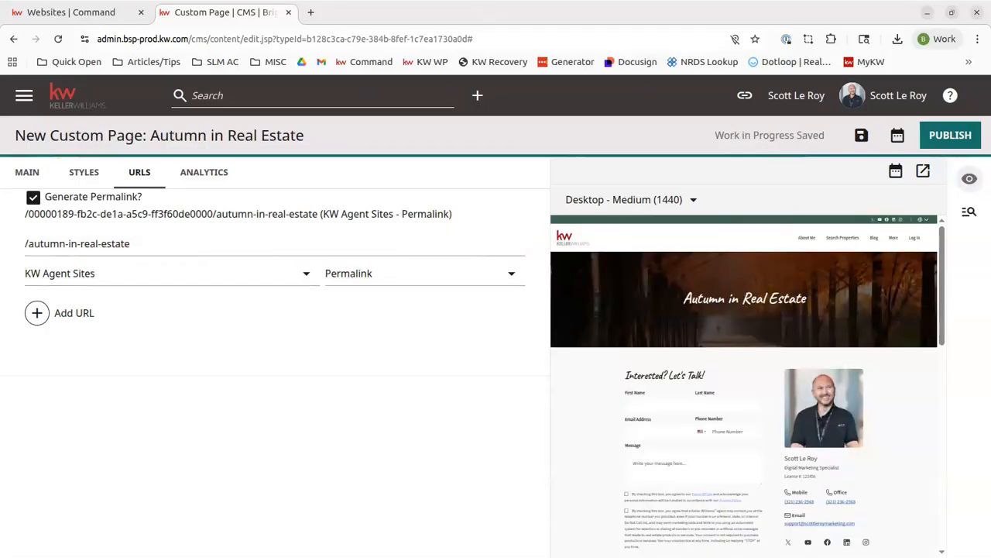
left_click(951, 135)
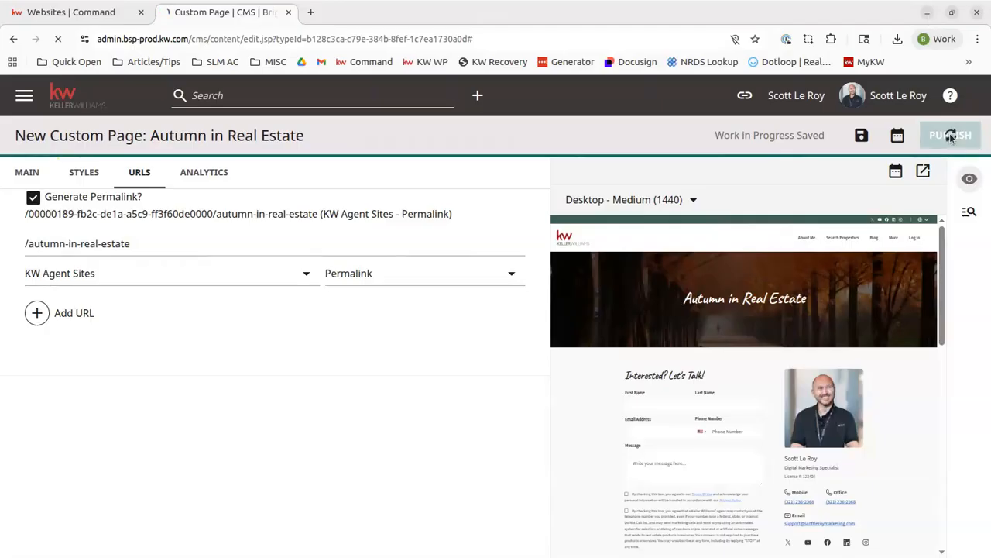